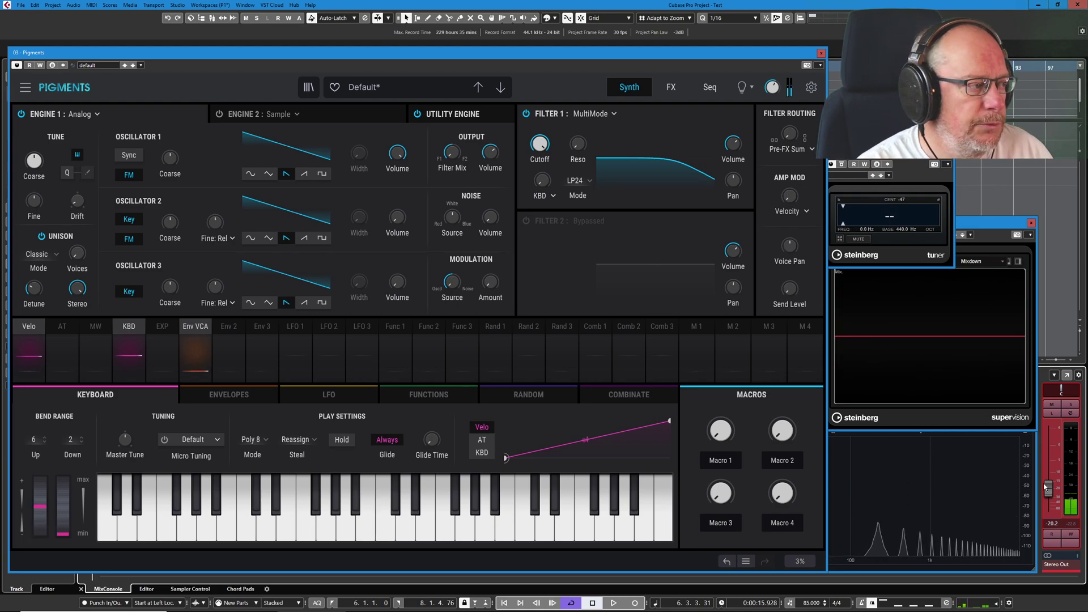
- Scroll the Bend Range Up value down from 6 to 2
scroll(27, 440, "down", 4)
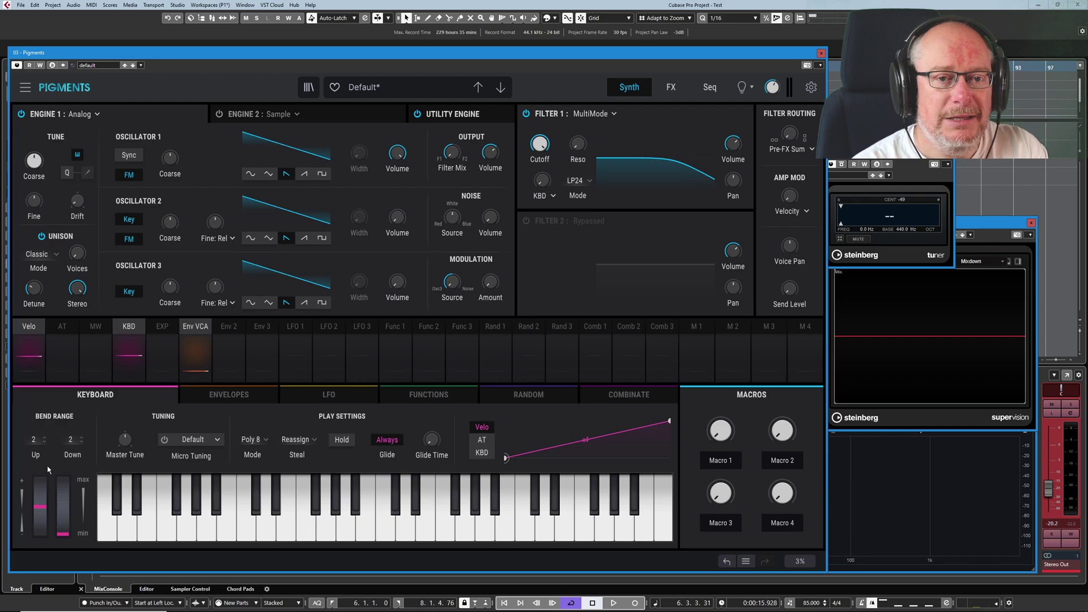
left_click_drag(40, 506, 40, 488)
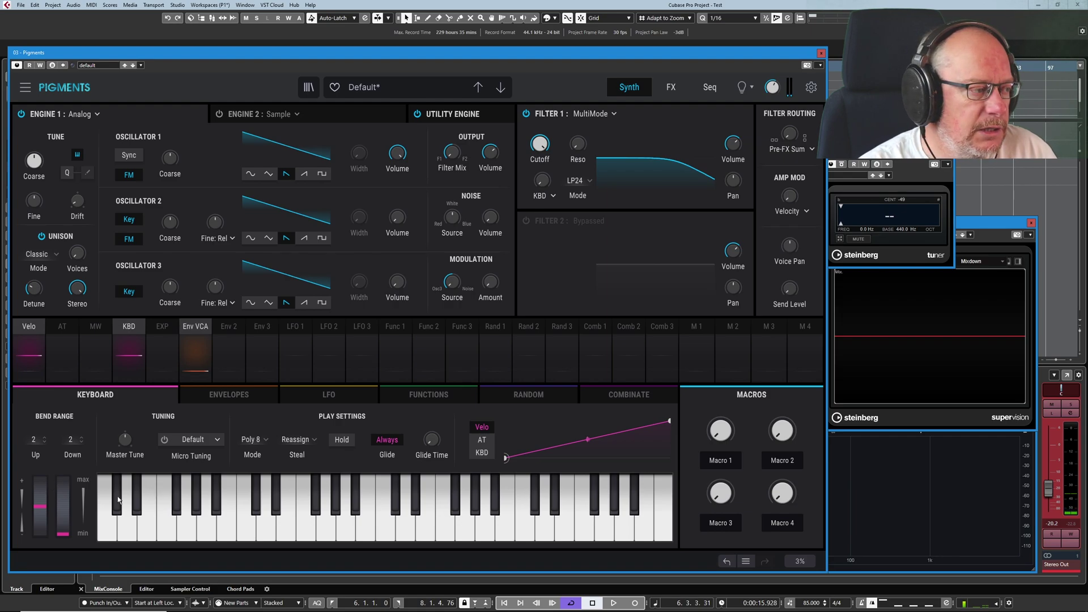
left_click_drag(64, 503, 64, 503)
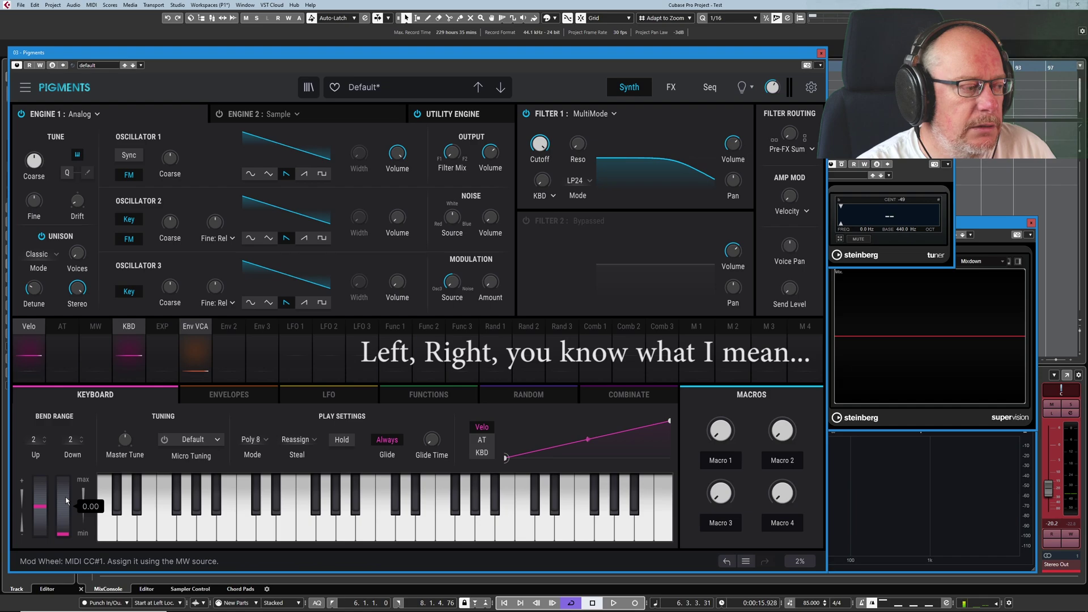
left_click_drag(62, 510, 62, 513)
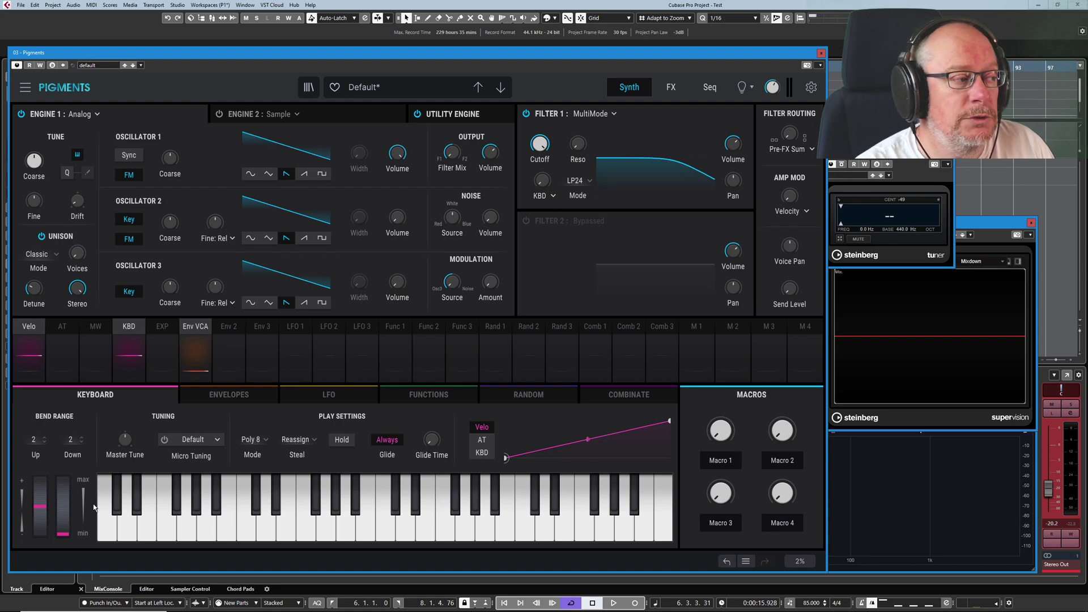
- Select the MW source and assign it to Filter 1 Cutoff with a 0.51 amount
left_click(95, 328)
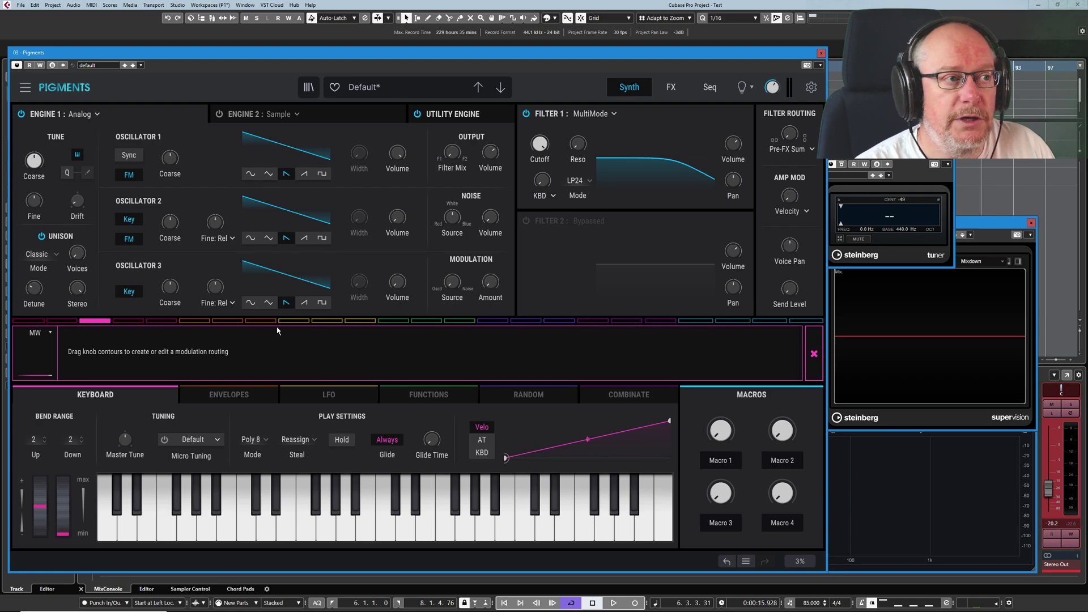
left_click_drag(536, 145, 534, 142)
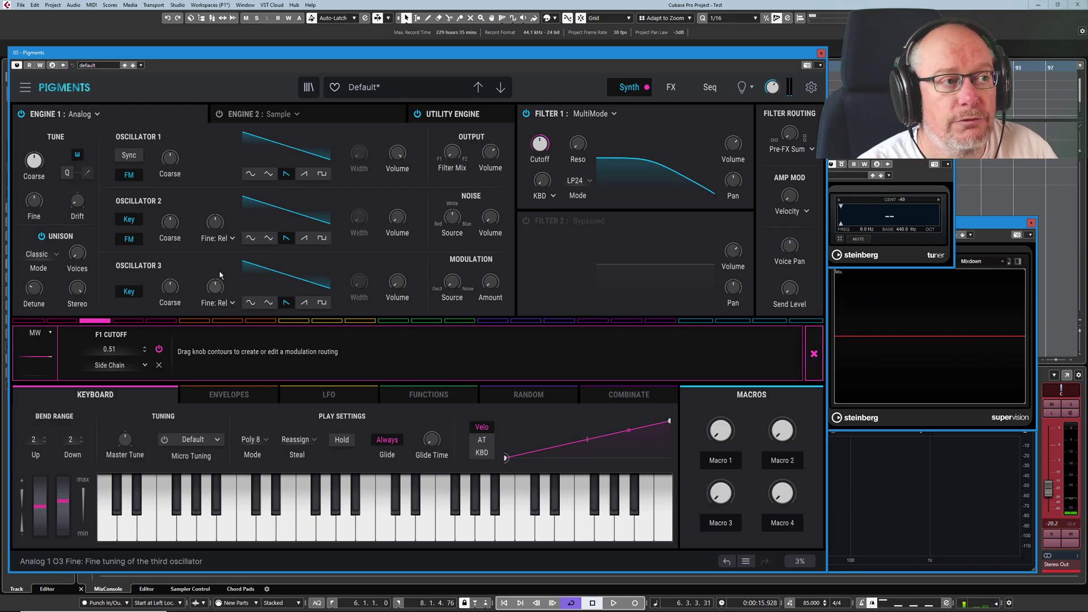
mouse_move(543, 146)
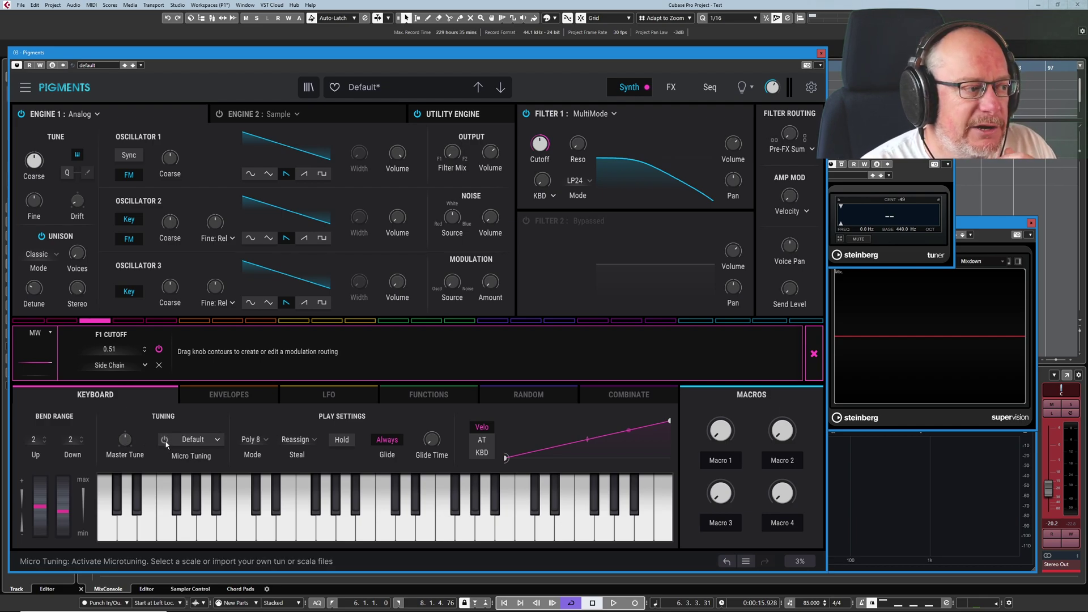
- Enable micro tuning and pick the Indian Raga Bageshri (A3) preset after trying Corrette 3 (A3)
left_click(164, 440)
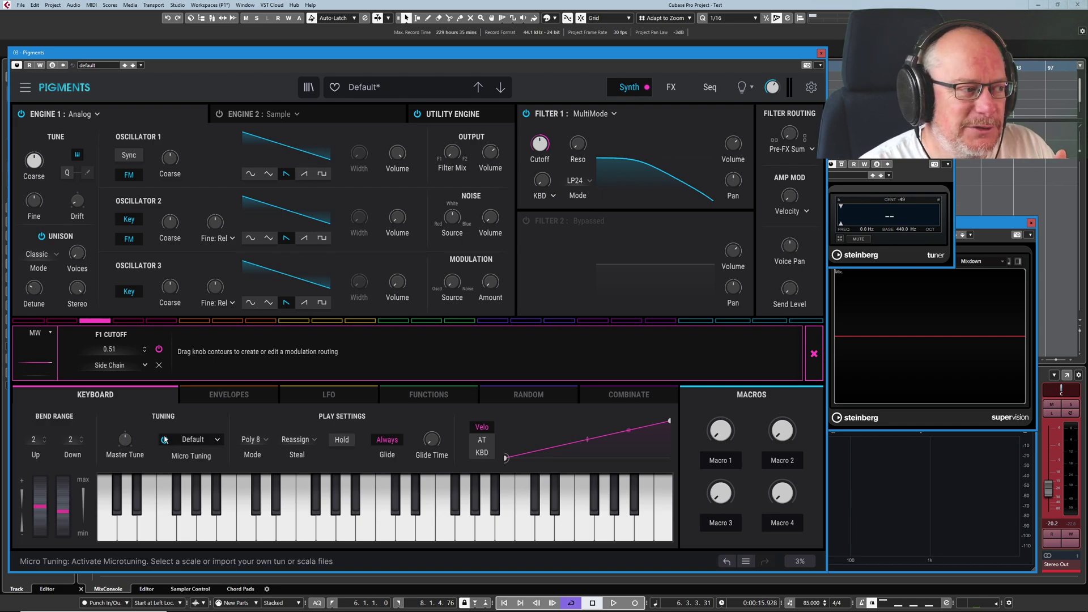
left_click(196, 441)
left_click(200, 282)
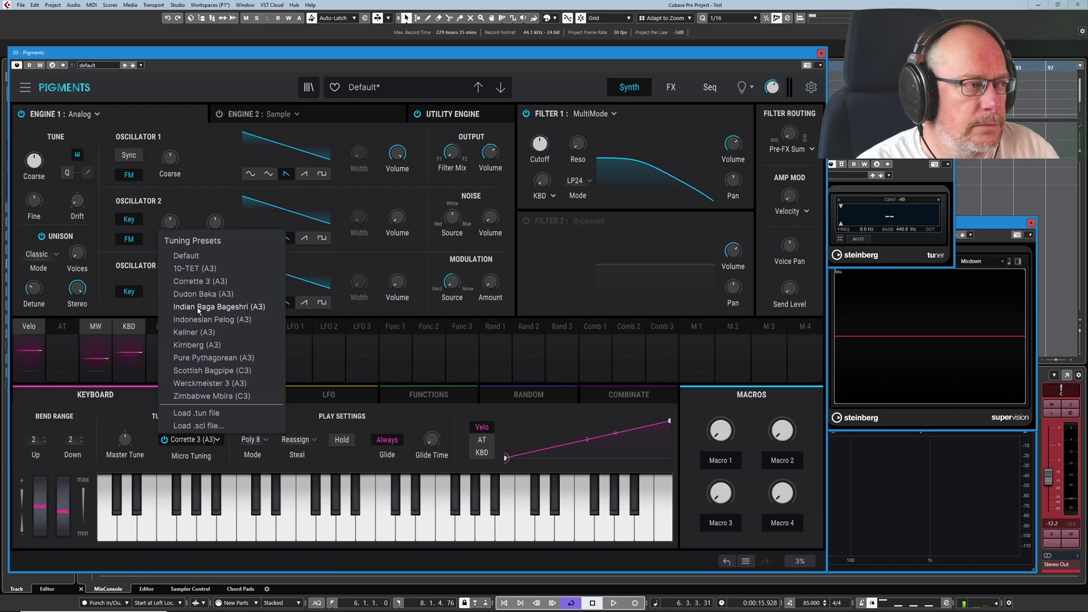
left_click(199, 308)
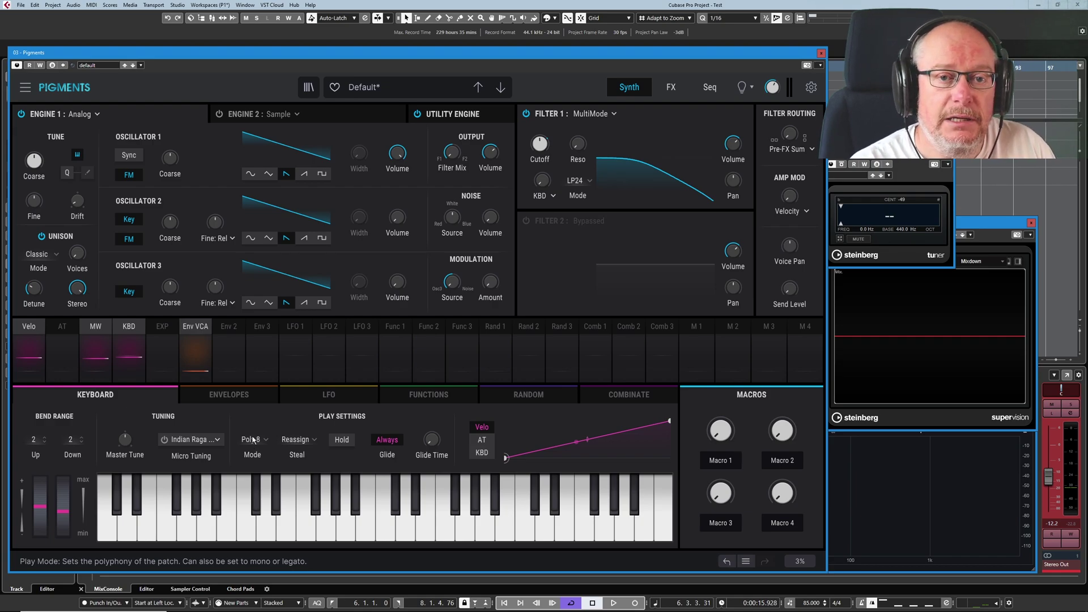
left_click(252, 440)
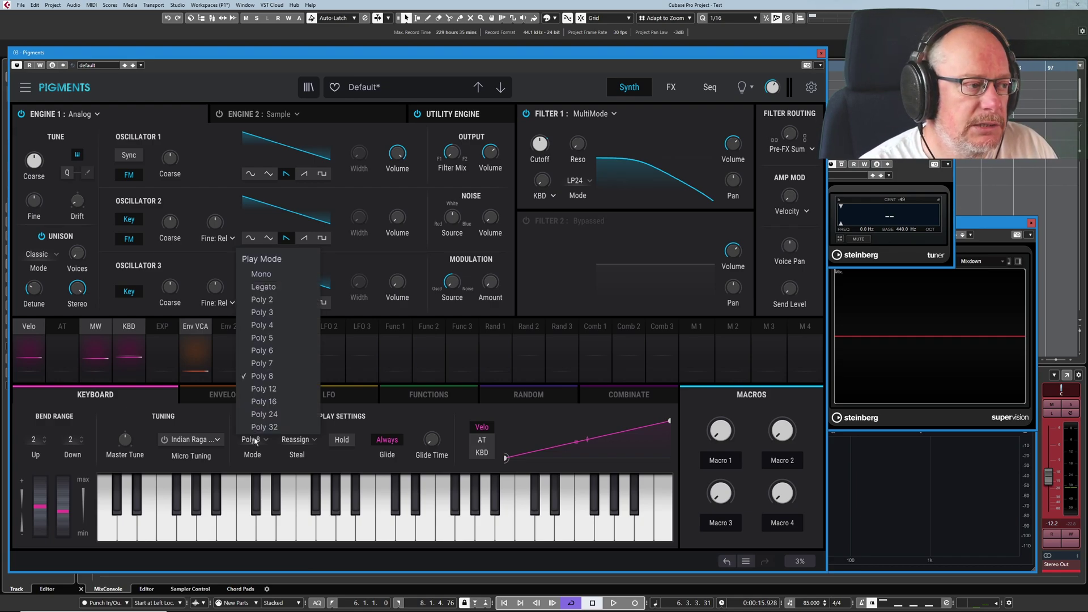
left_click(268, 302)
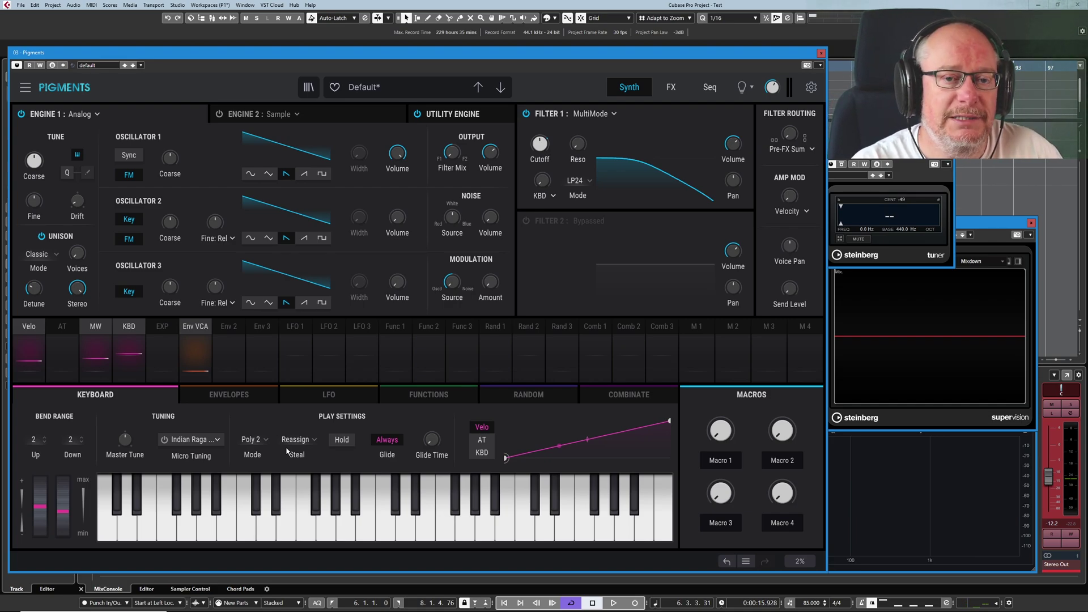
left_click(254, 439)
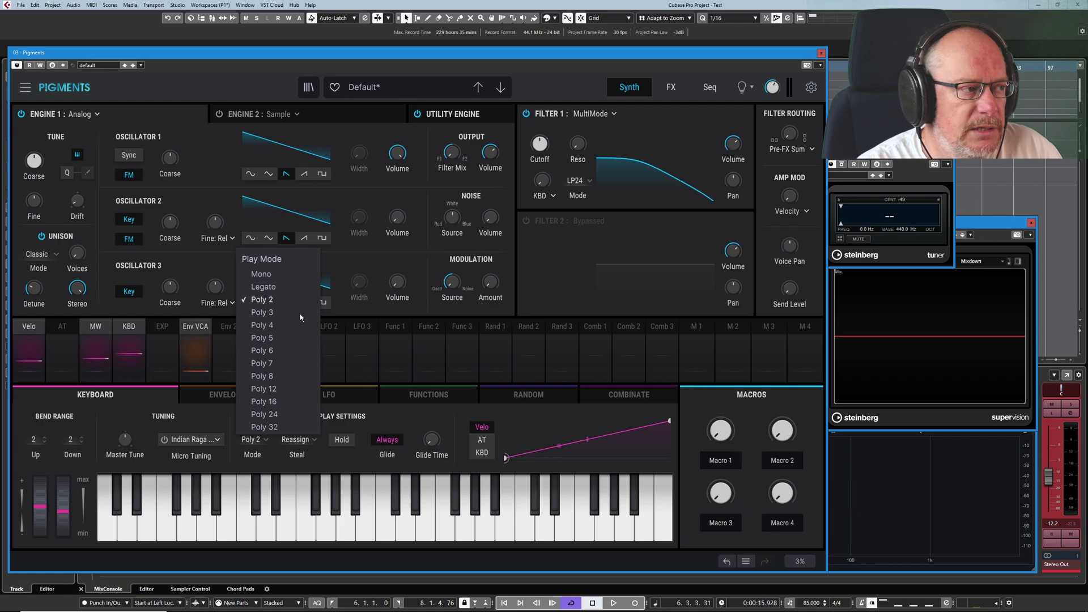
left_click(259, 377)
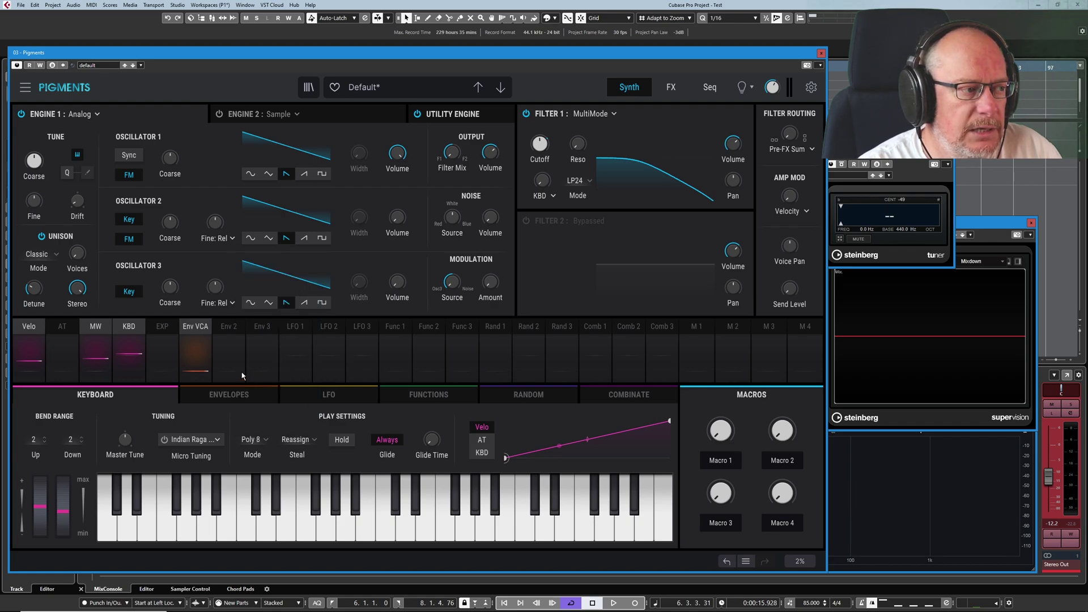
- Shorten the Env VCA decay on the Envelopes page and raise the channel fader to -7.77
left_click(300, 440)
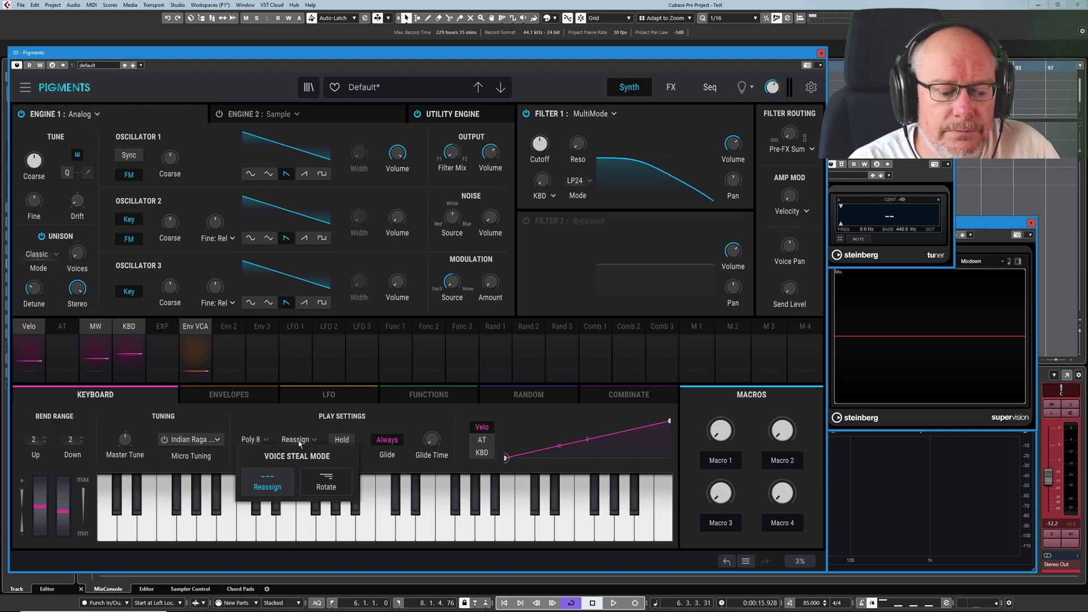
left_click(264, 484)
left_click(233, 397)
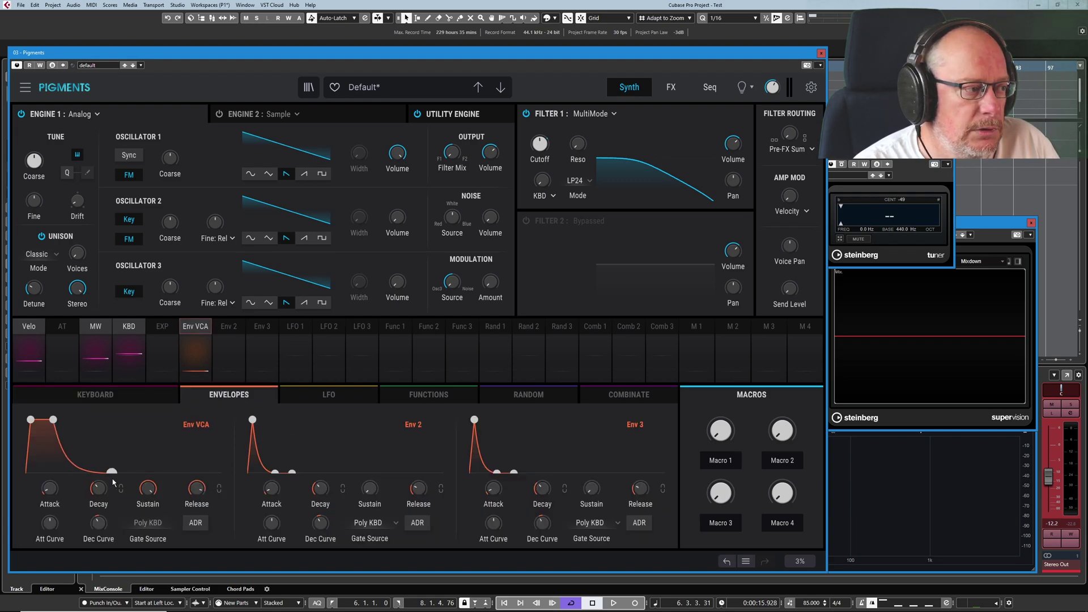
left_click_drag(113, 483, 94, 481)
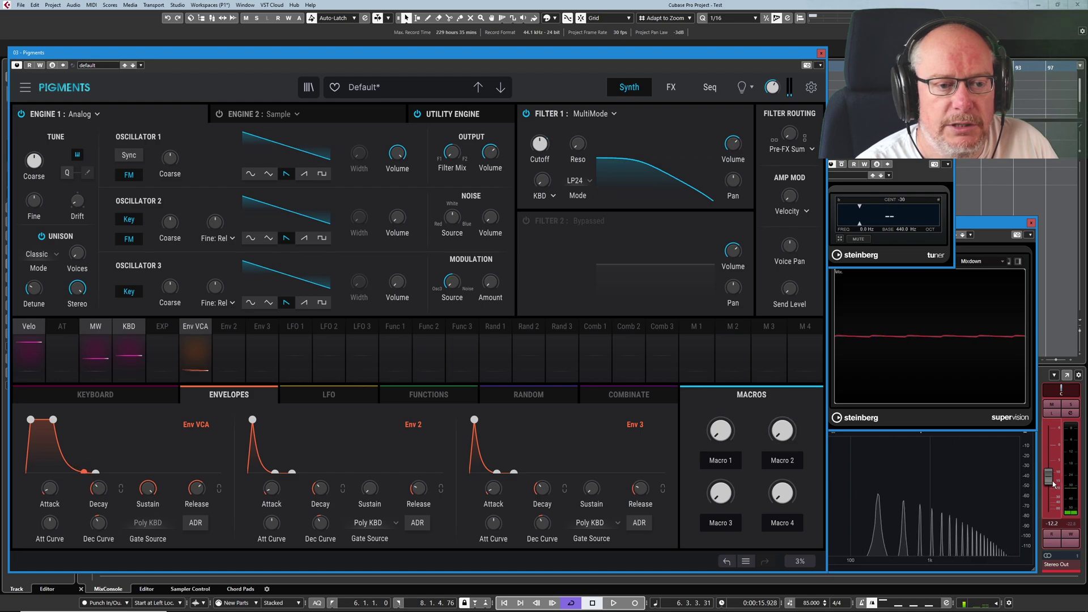
left_click_drag(1053, 483, 1045, 468)
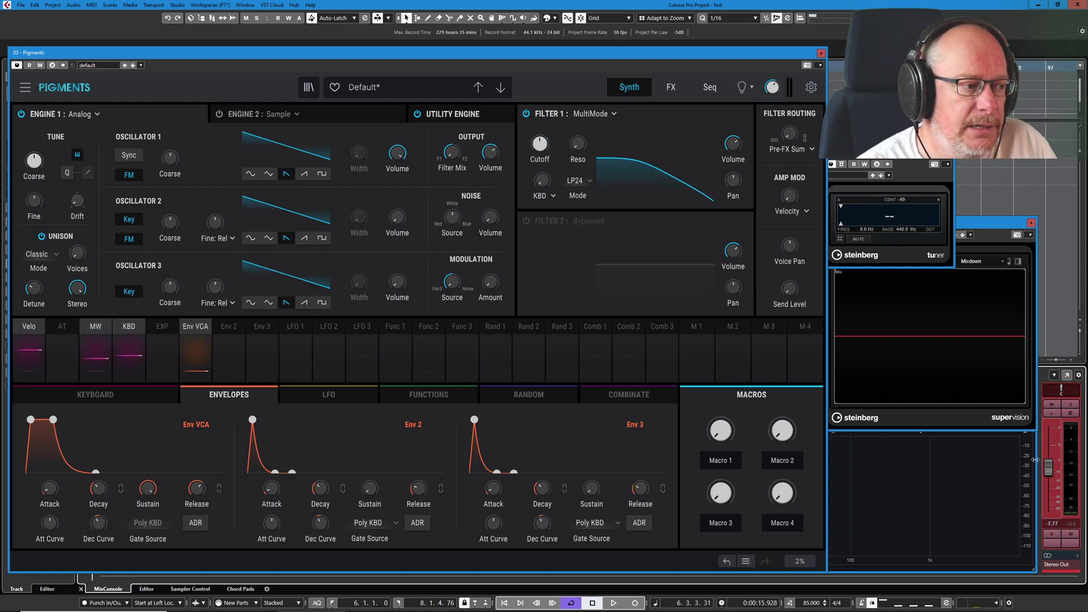
- Set voice stealing to Rotate and the play mode to Poly 16
left_click(129, 395)
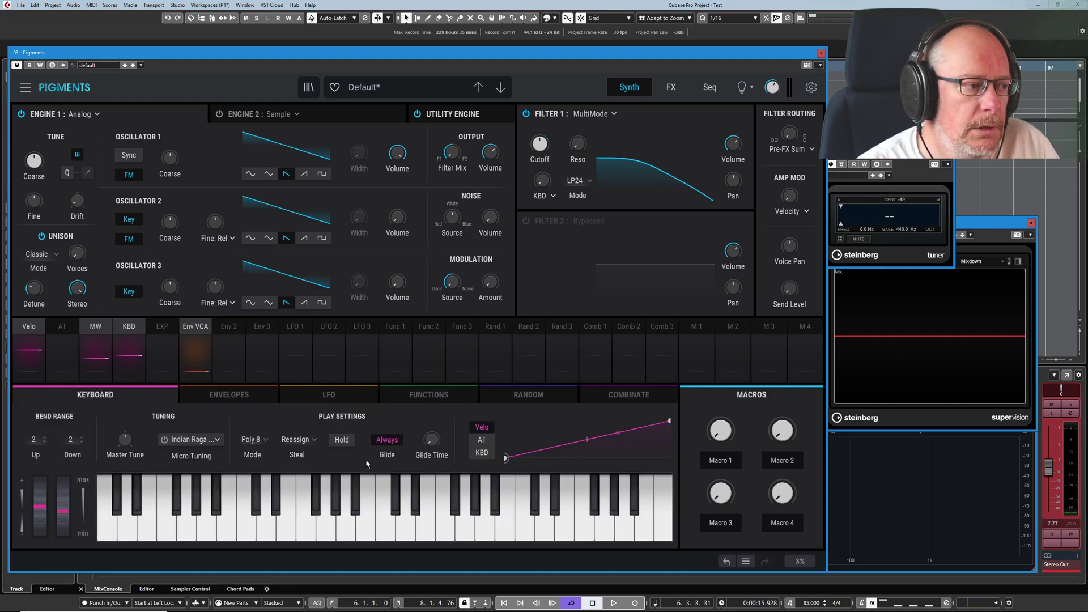
left_click(298, 439)
left_click(327, 489)
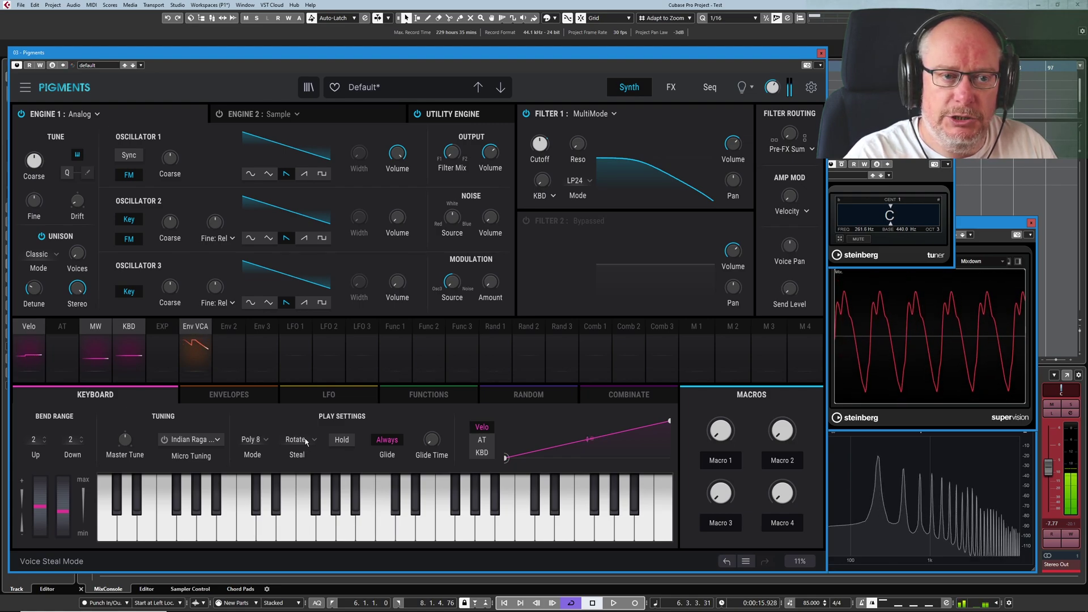
left_click(250, 441)
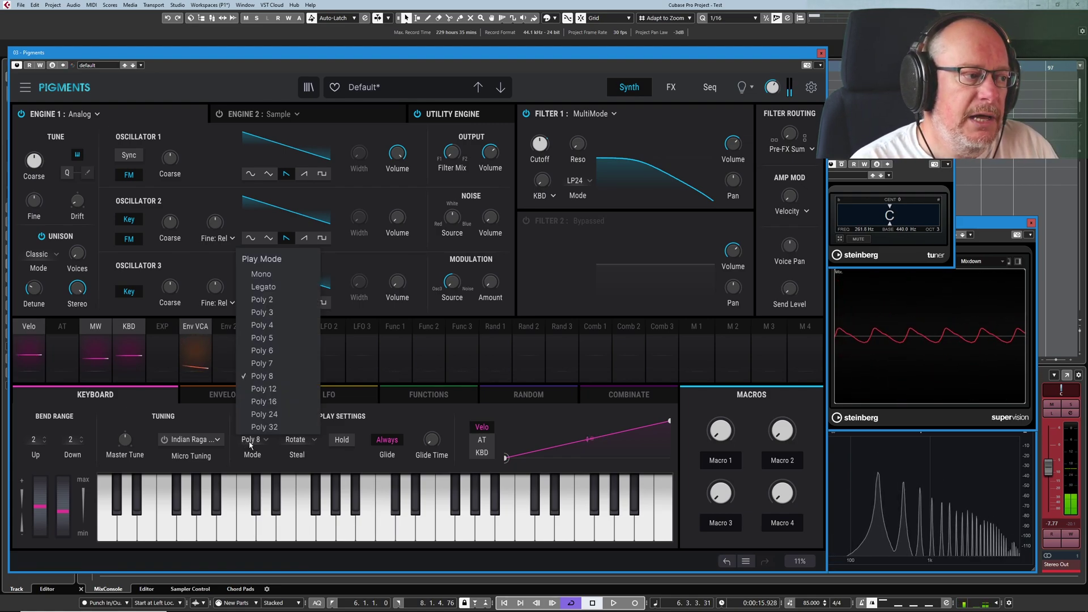
left_click(264, 402)
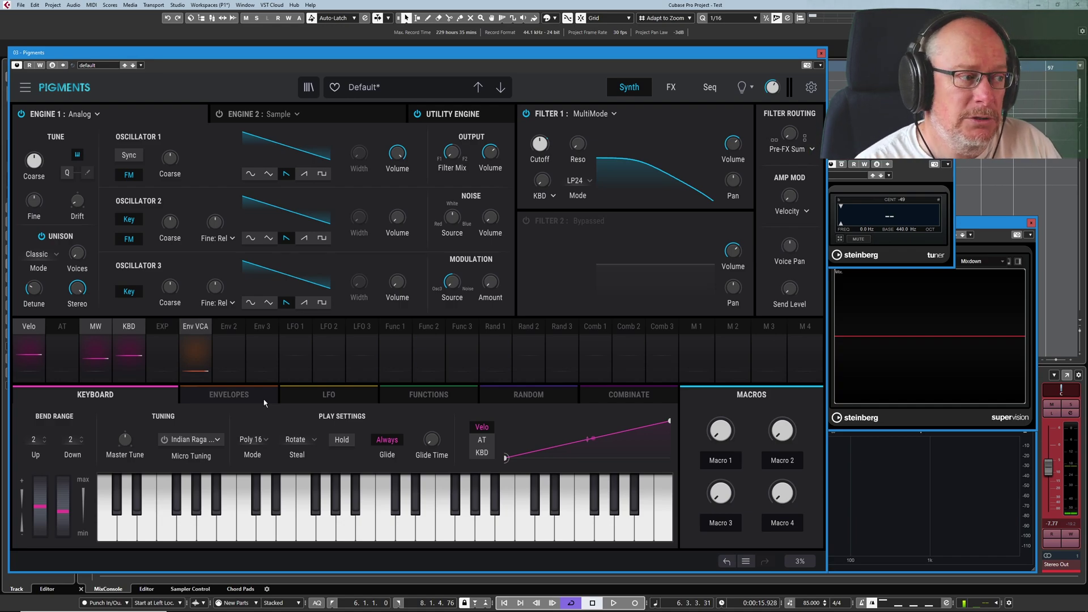
- Switch note Hold on to try it, then turn it back off
left_click(341, 442)
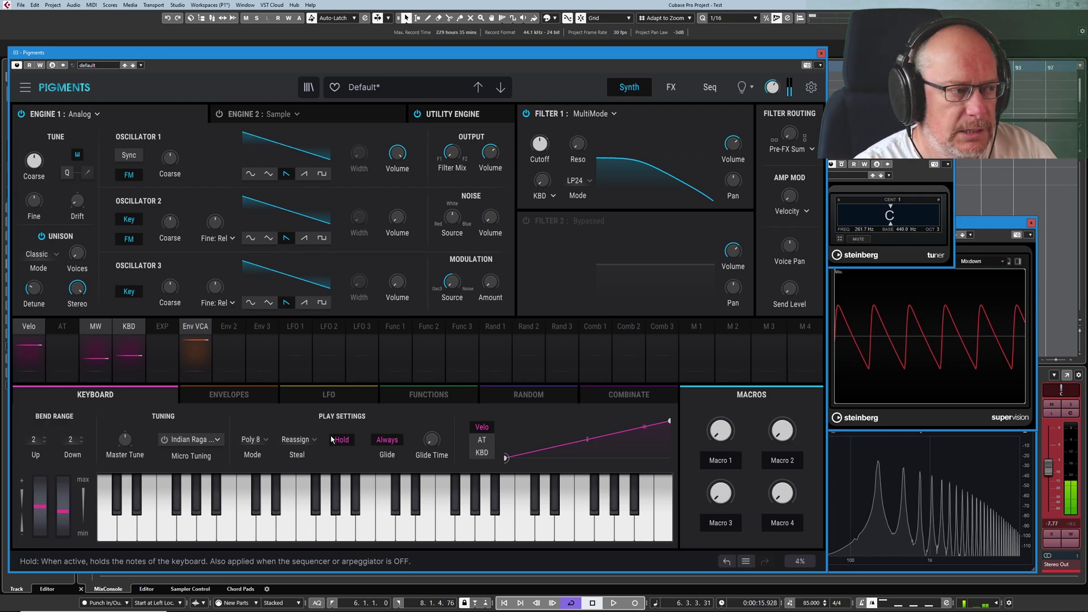
left_click(344, 440)
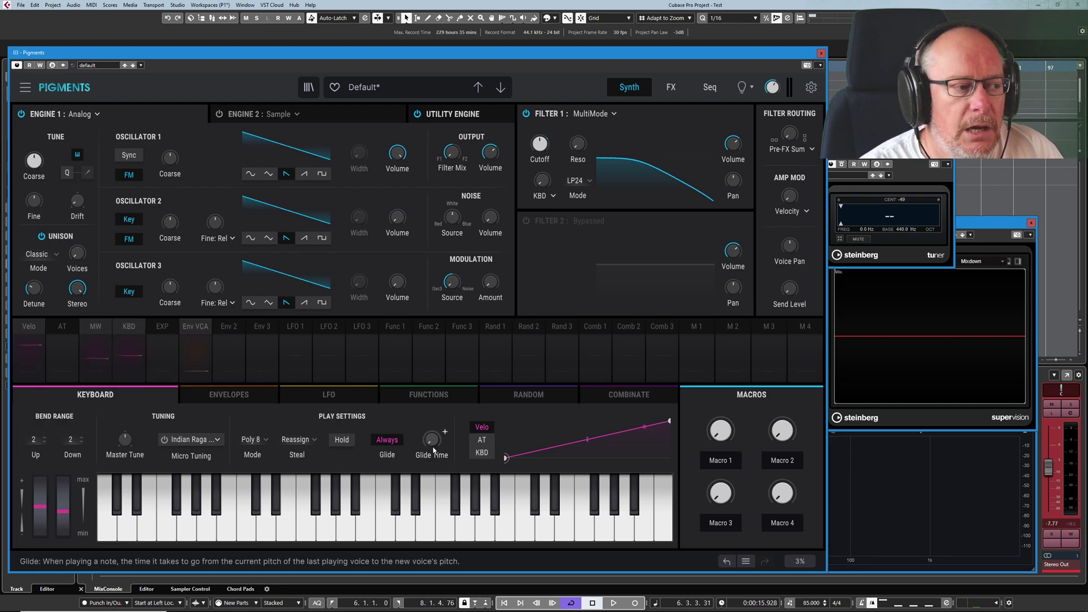
- Raise Glide Time from 0 to about 598 ms and toggle the Always glide mode on and off
mouse_move(434, 447)
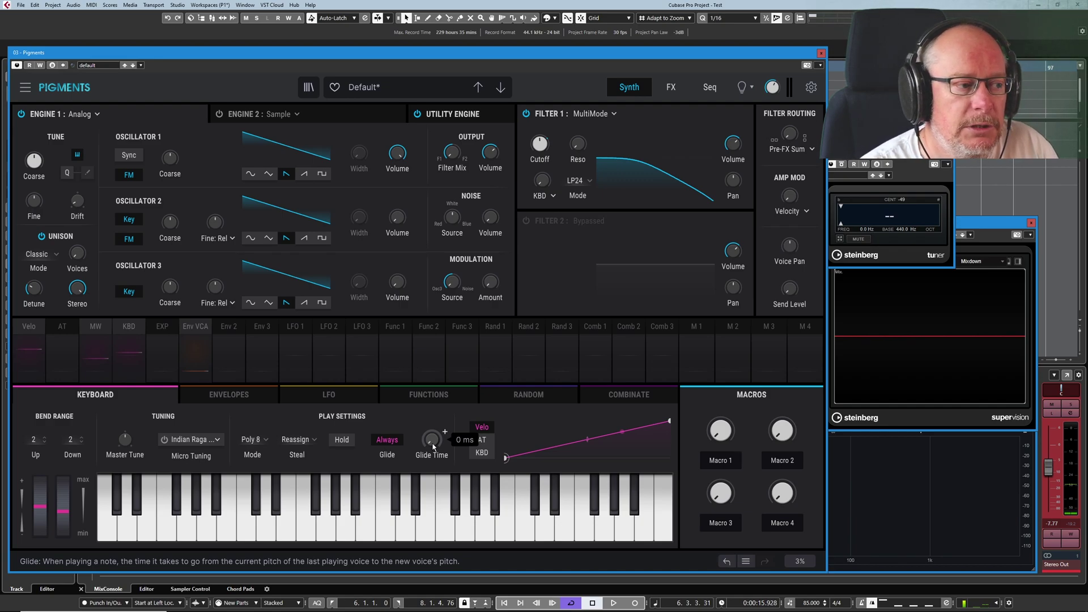
left_click_drag(431, 440, 430, 447)
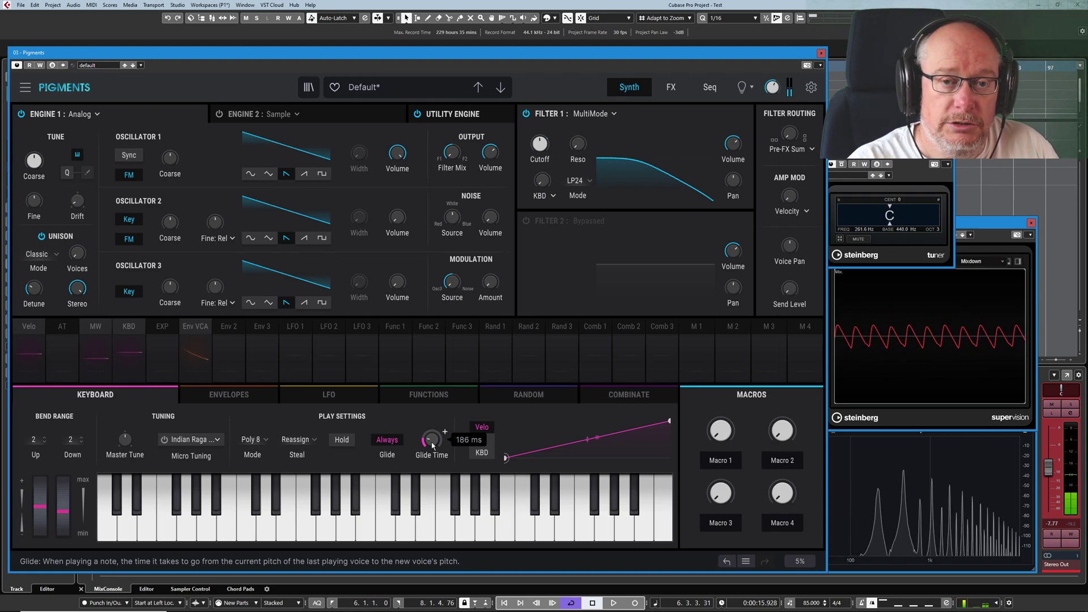
left_click_drag(432, 445, 433, 400)
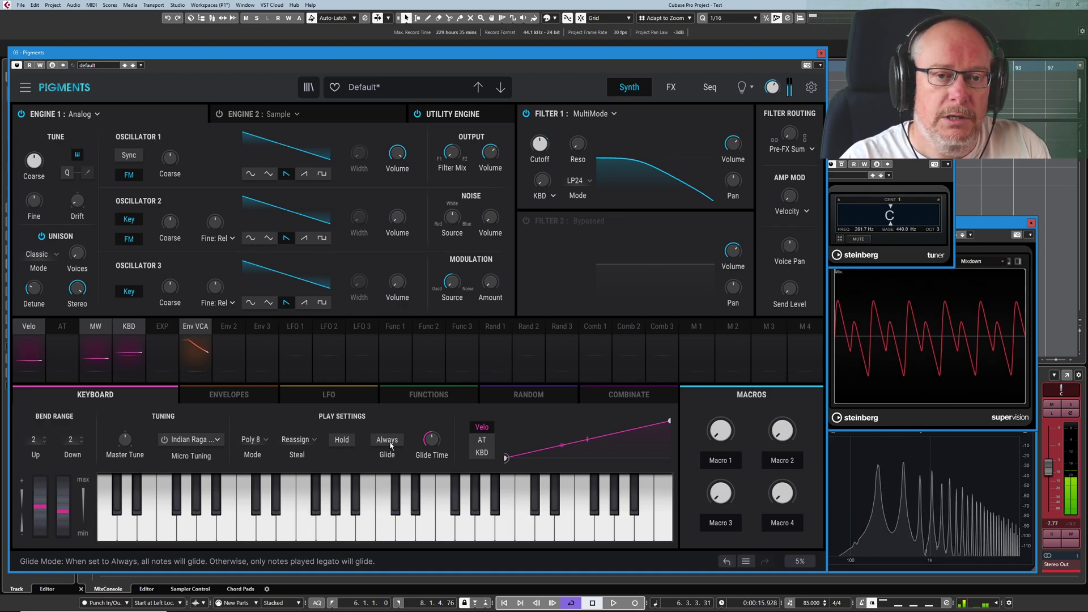
left_click(388, 441)
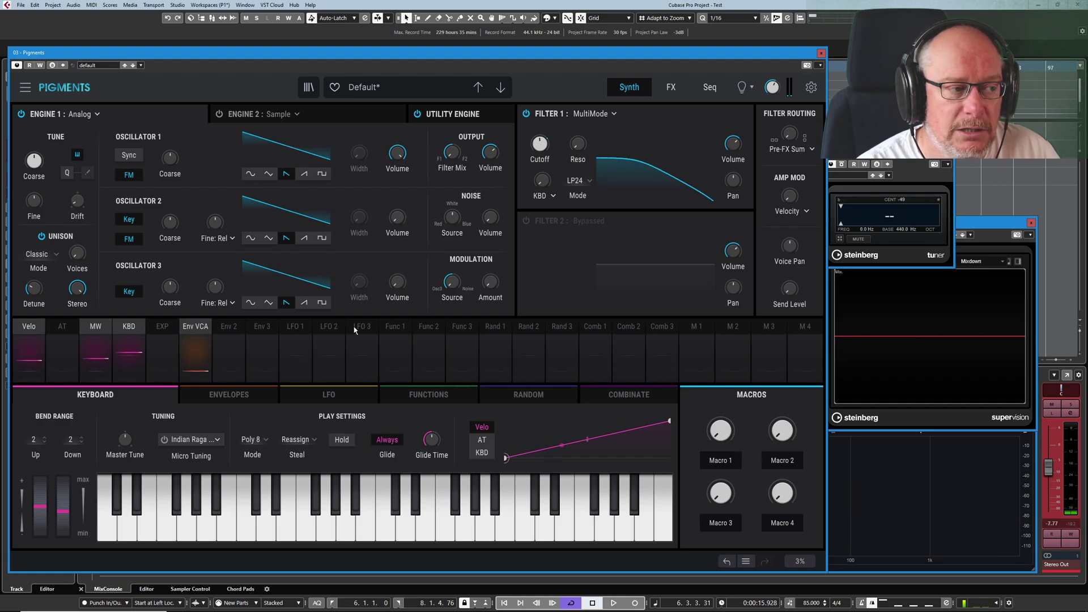
left_click(390, 440)
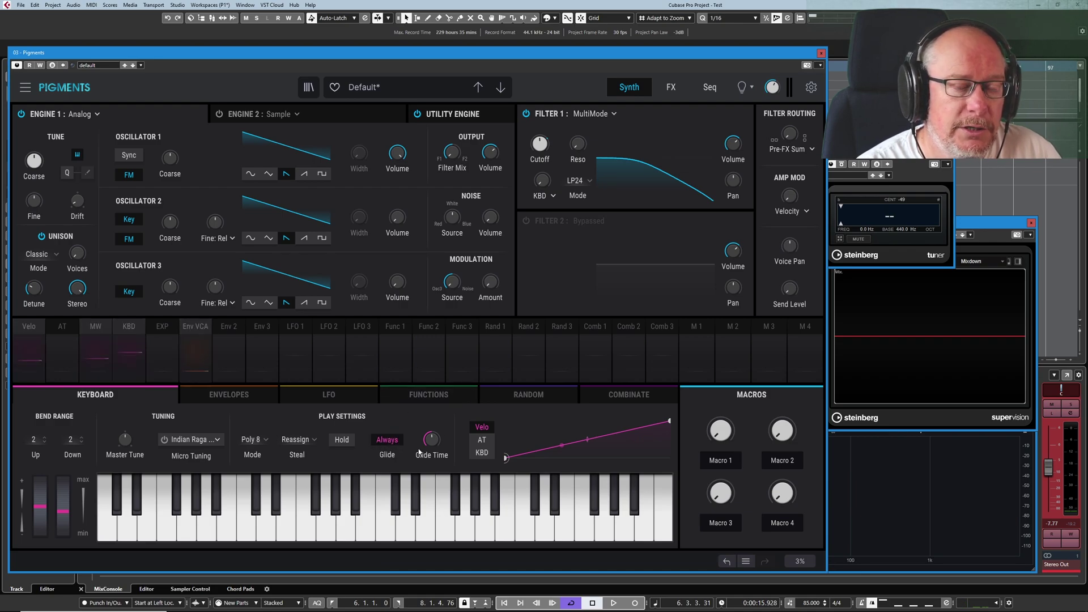
- Reset glide time to zero and bend the aftertouch curve upward with a new point
double_click(431, 440)
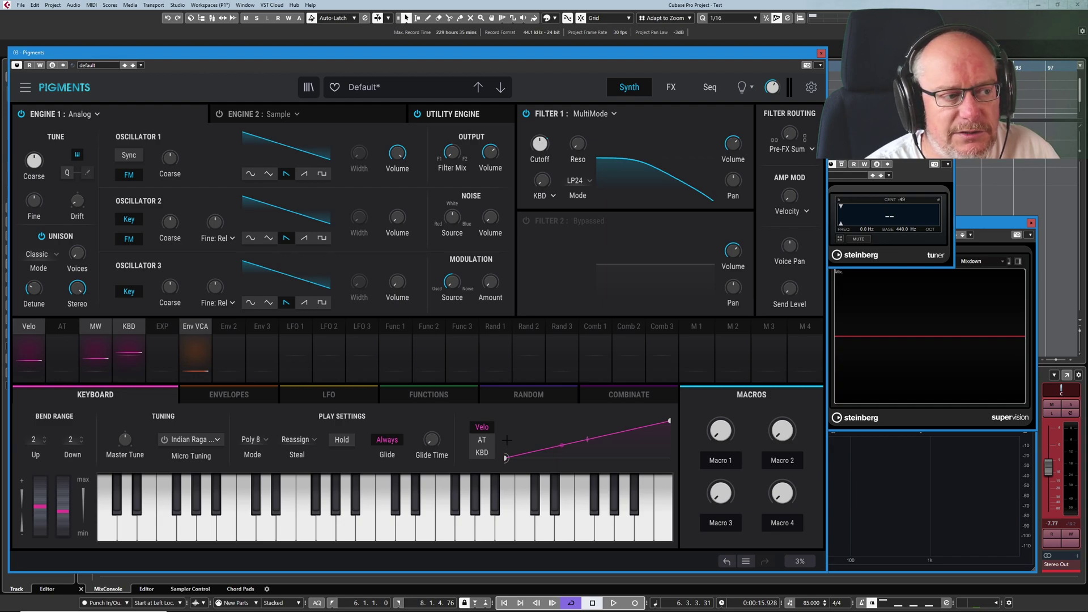
left_click(482, 439)
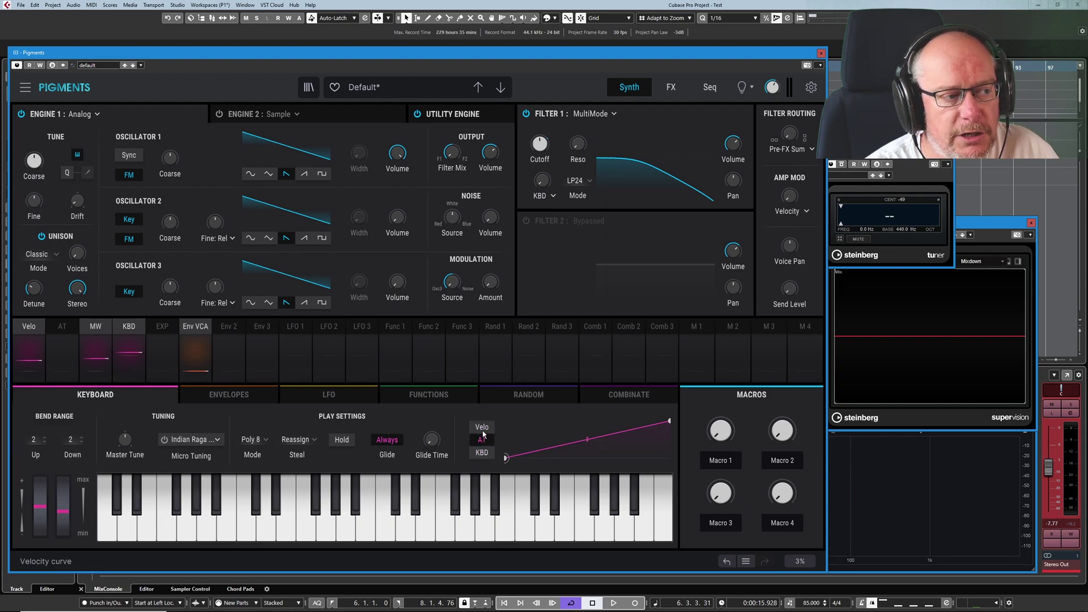
left_click_drag(558, 443, 572, 426)
- Reshape the KBD curve, replacing the added points with new ones and bowing its segments upward
left_click(482, 452)
left_click(636, 447)
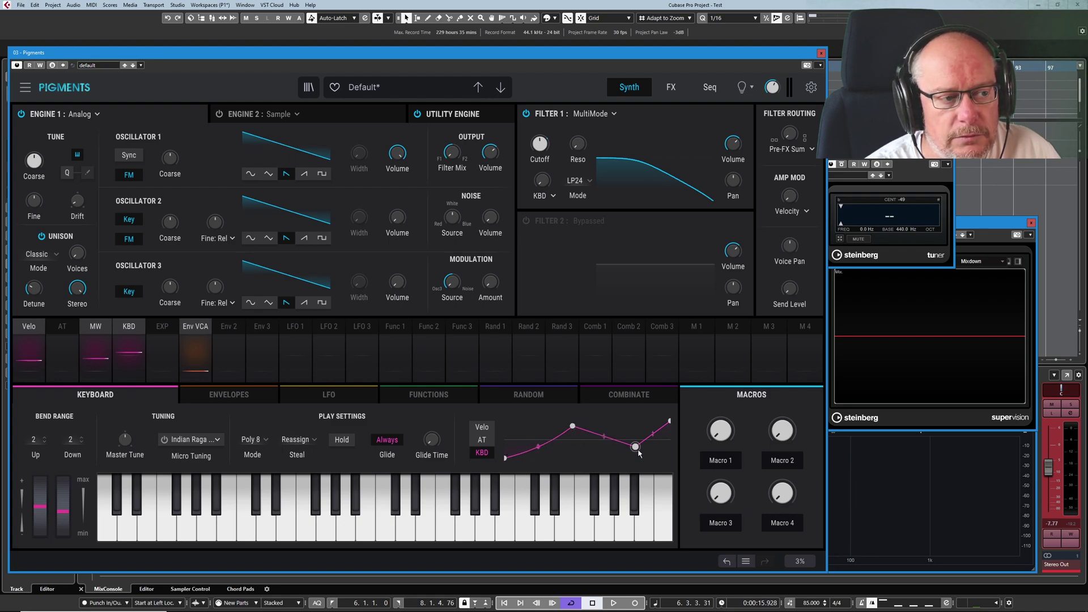
double_click(573, 427)
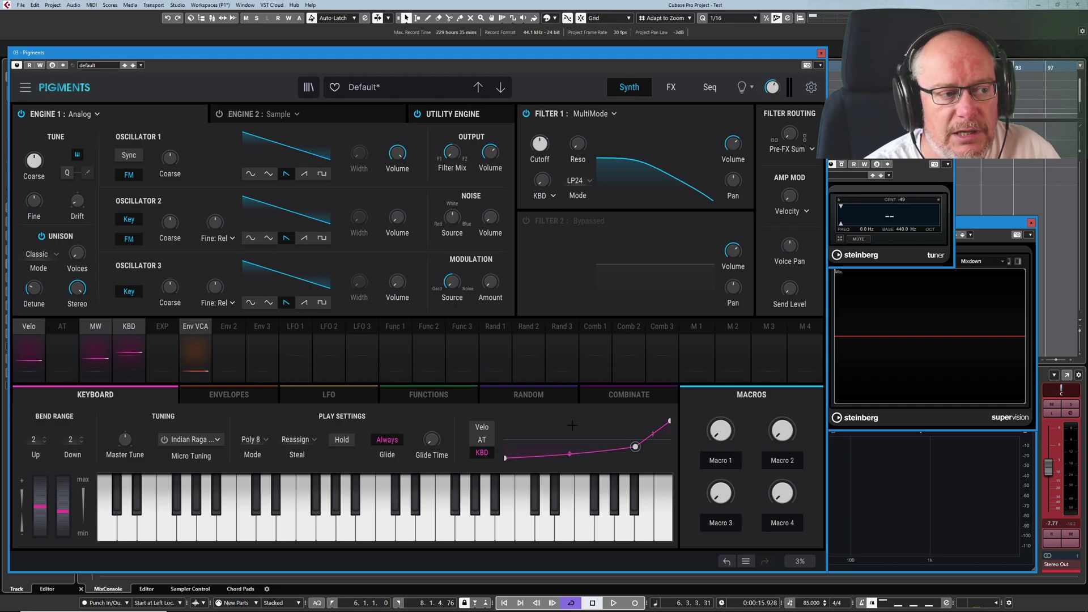
double_click(636, 447)
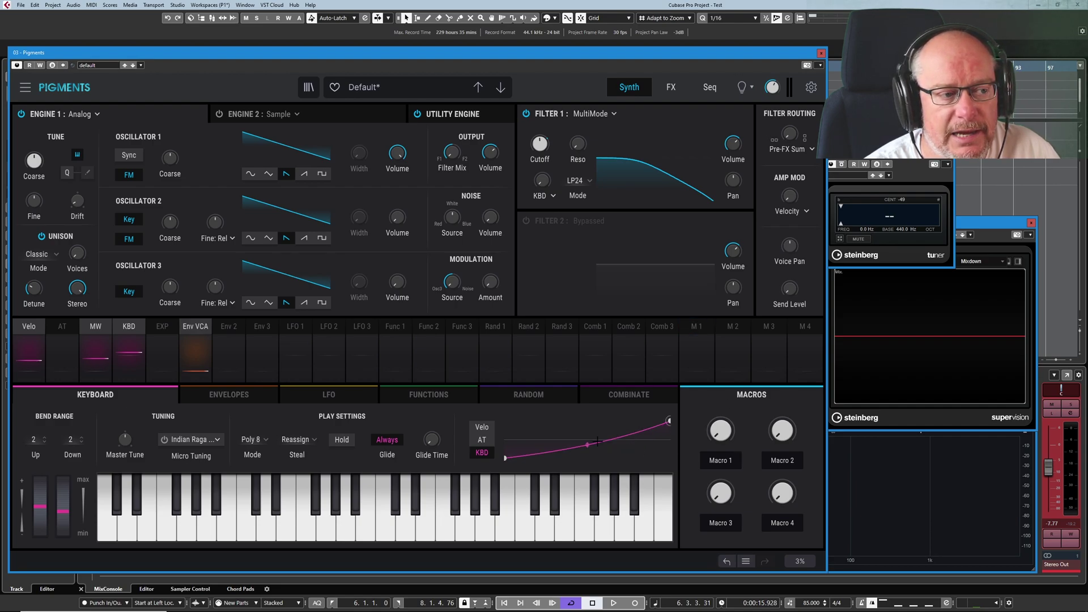
double_click(565, 433)
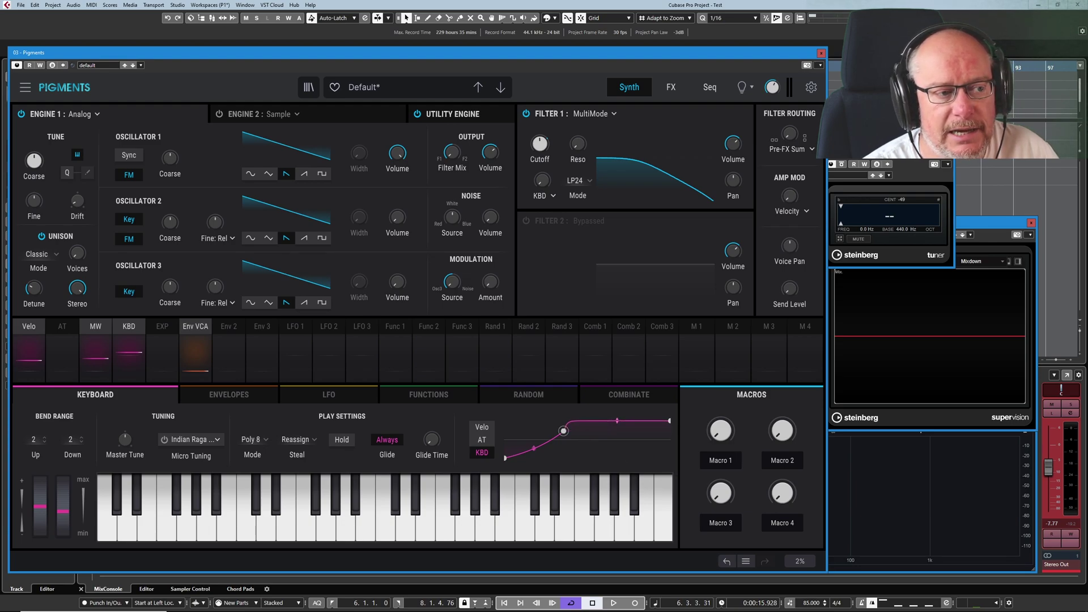
left_click_drag(534, 450, 551, 444)
double_click(615, 443)
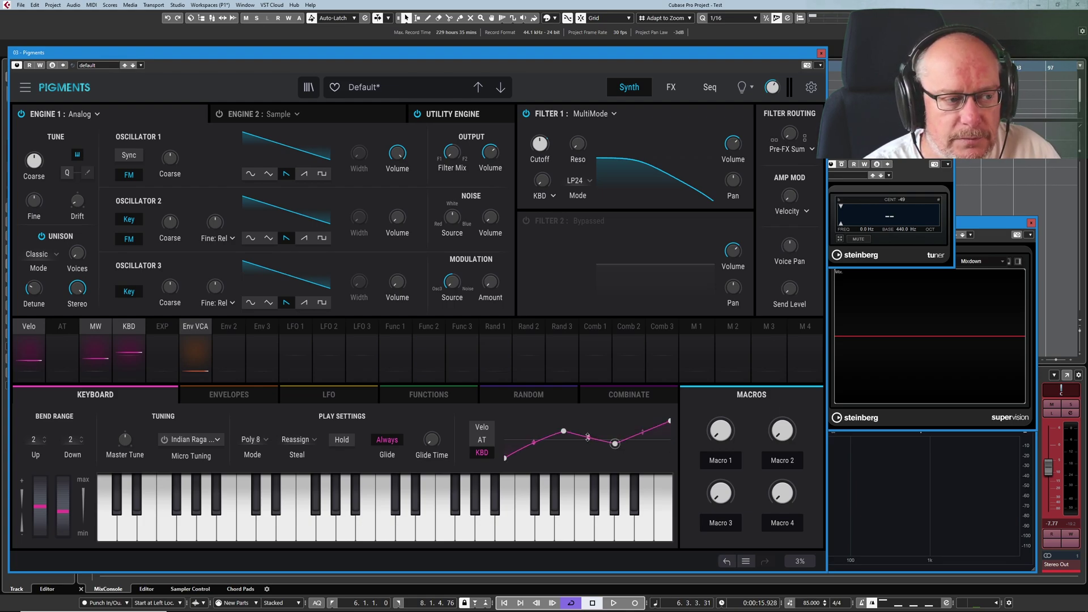
left_click_drag(588, 437, 589, 432)
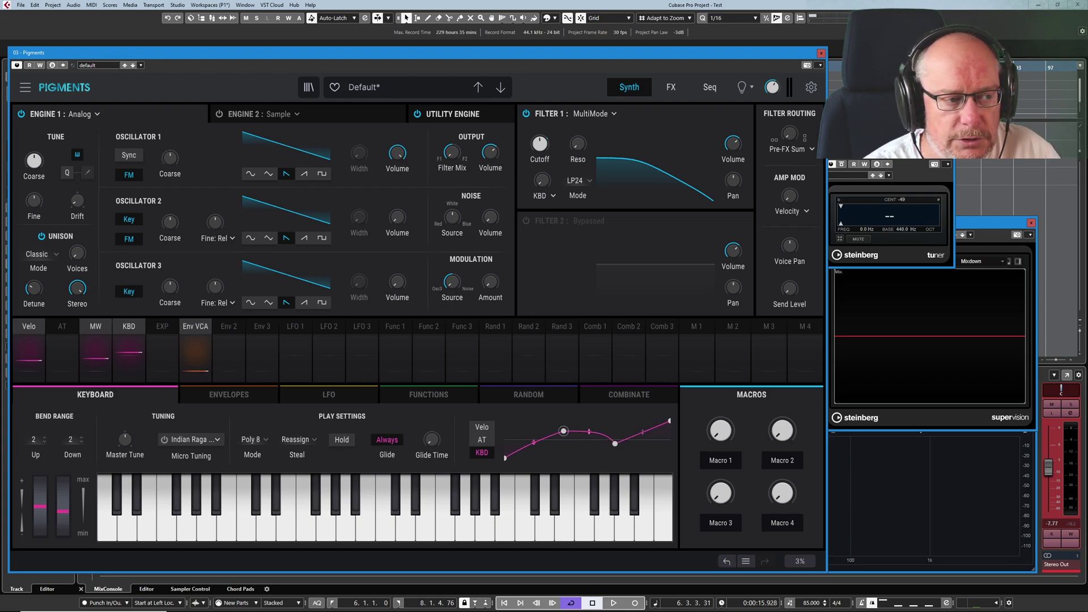
- Add a new point to the aftertouch curve and pull it down into a dip
left_click(490, 441)
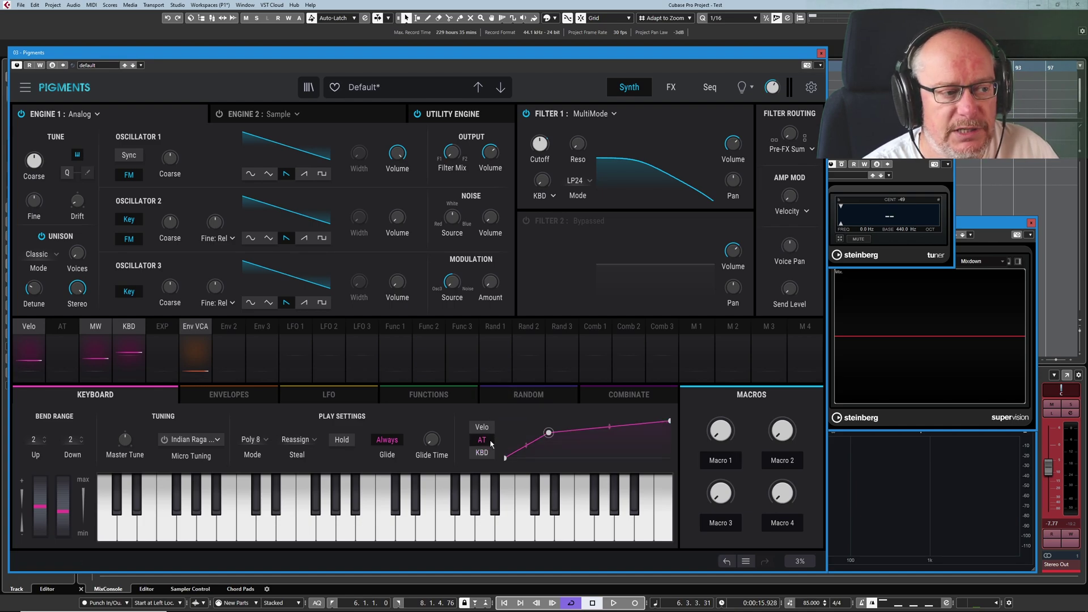
double_click(611, 429)
left_click_drag(610, 429, 606, 445)
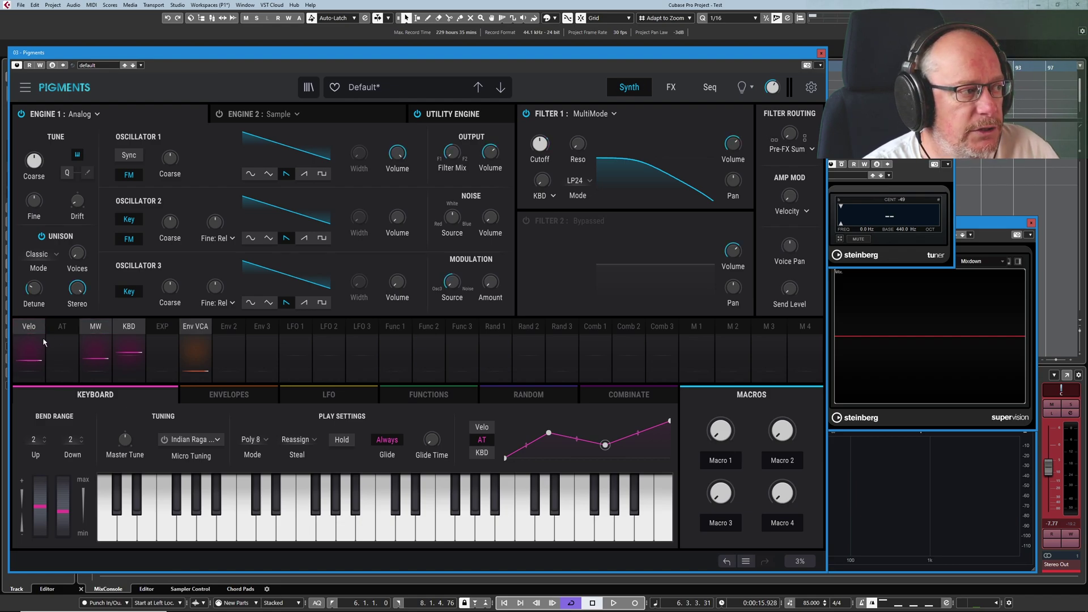
- Select the Velo source and curve, then route velocity to Engine 1 Output Volume at 0.53
left_click(66, 331)
left_click(129, 320)
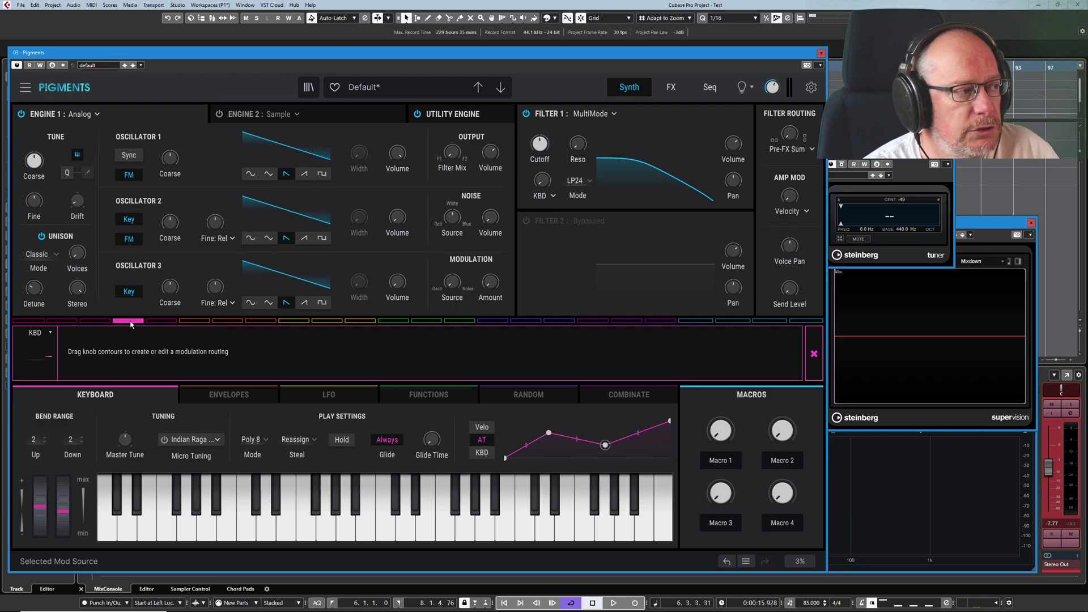
left_click(28, 321)
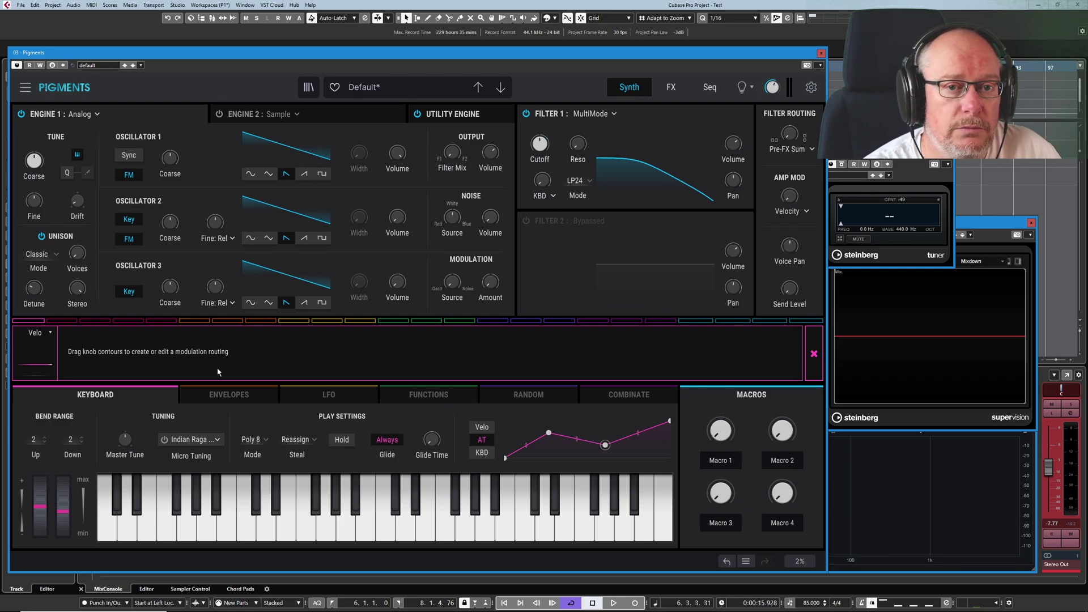
left_click(482, 427)
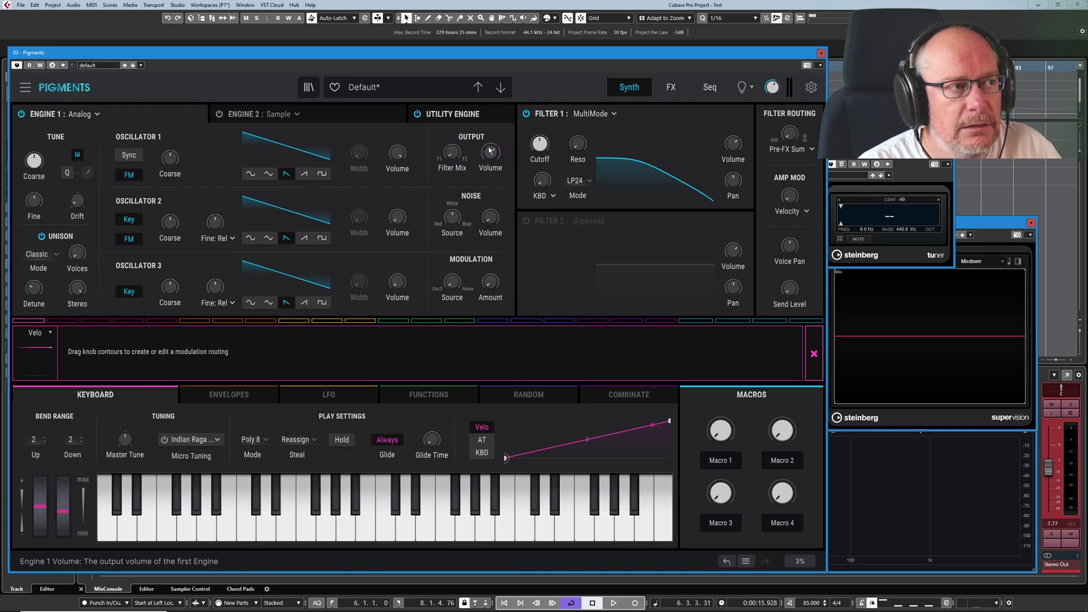
mouse_move(495, 159)
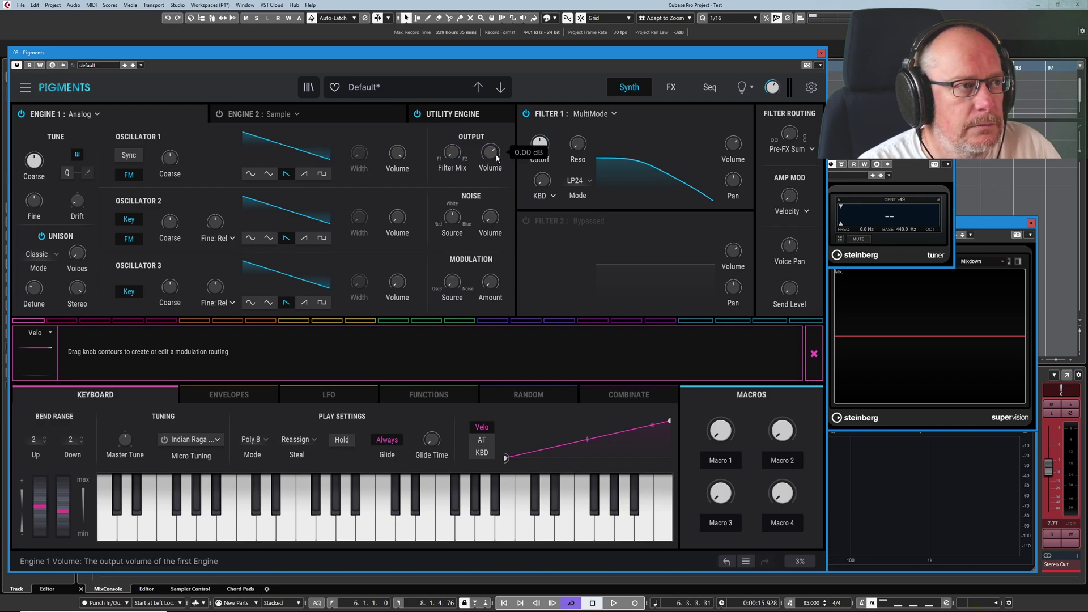
left_click_drag(491, 153, 491, 152)
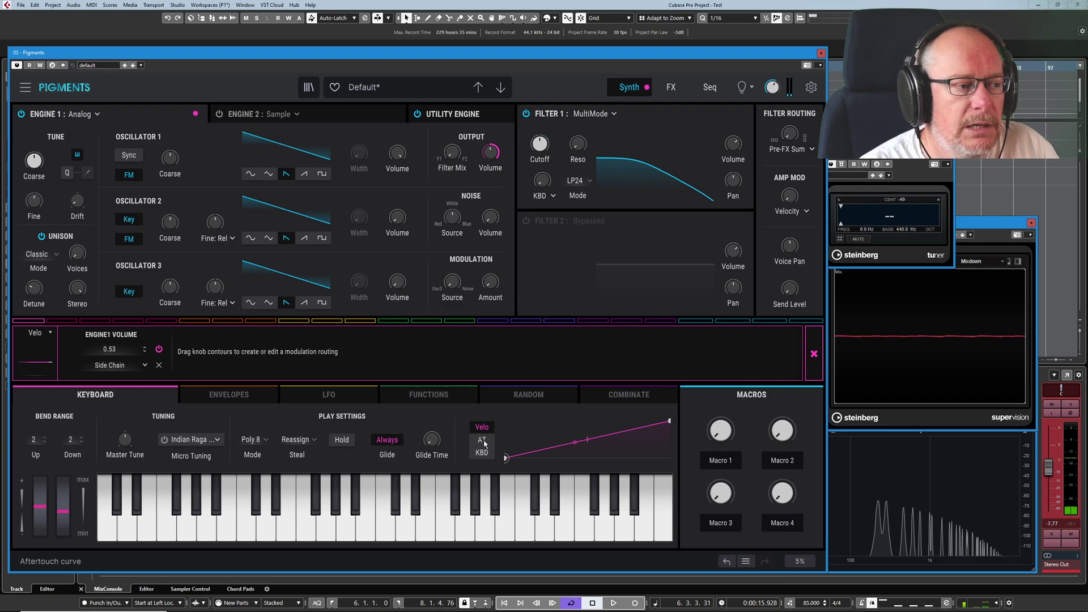
- Delete the Velo-to-Engine 1 volume routing and route AT to Engine 1 Output Volume at 0.53
left_click(483, 442)
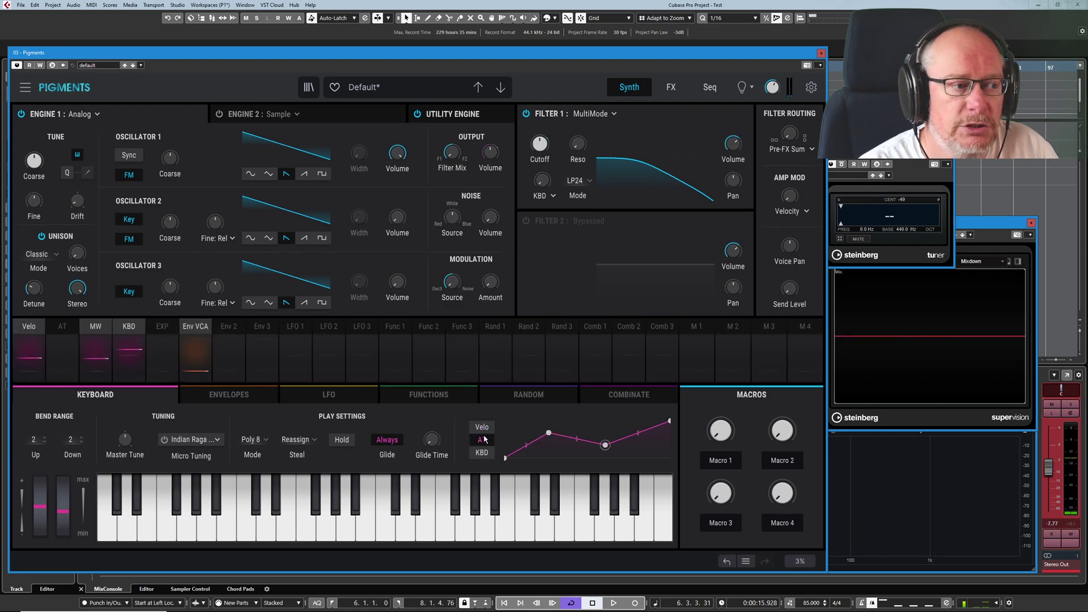
left_click(62, 327)
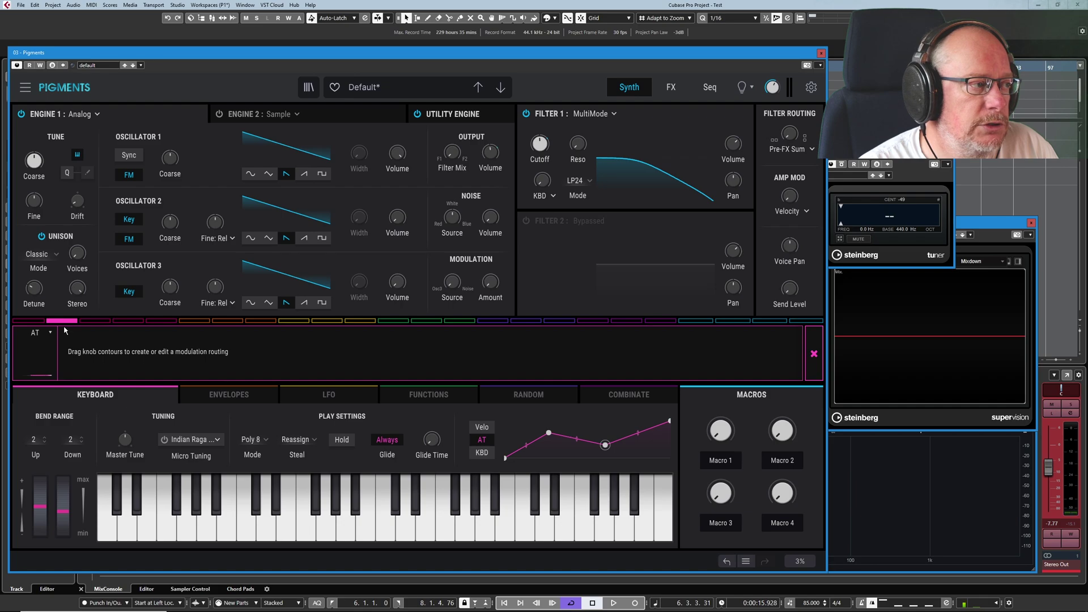
left_click(30, 321)
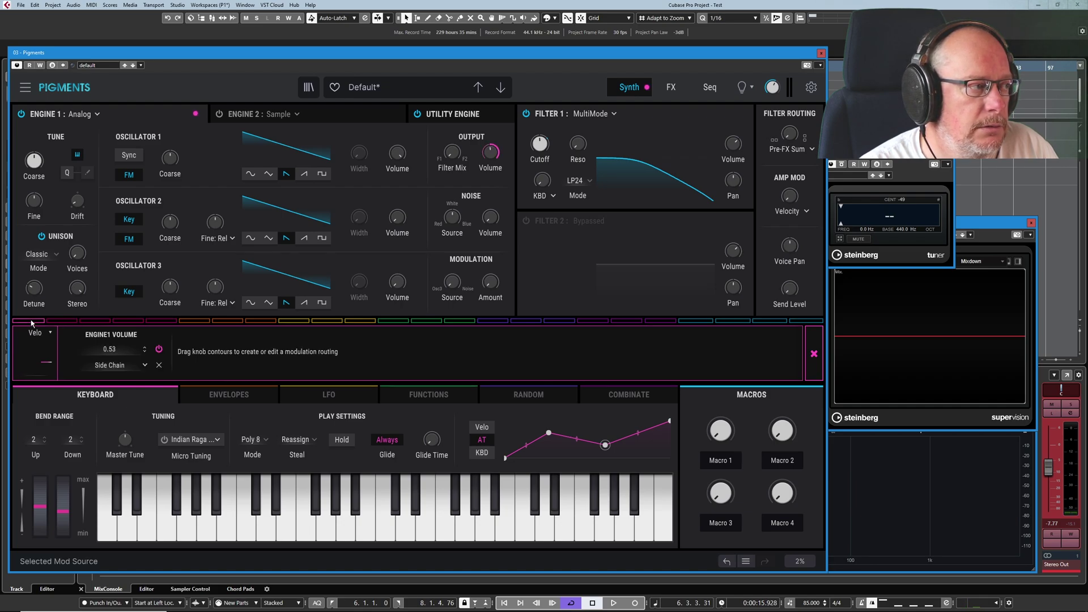
left_click(160, 366)
left_click(63, 321)
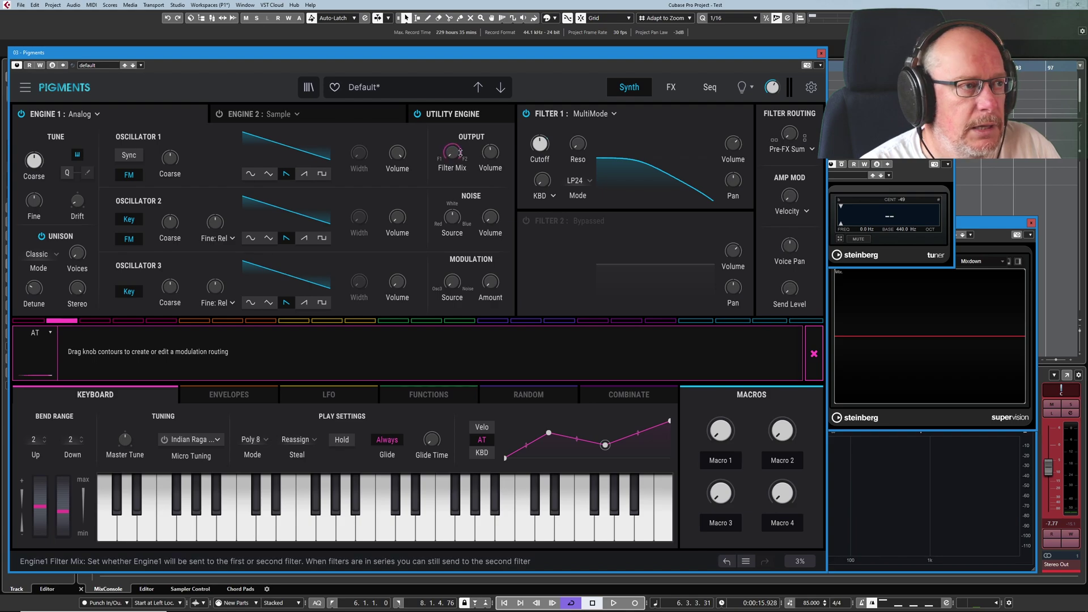
left_click_drag(490, 149, 490, 129)
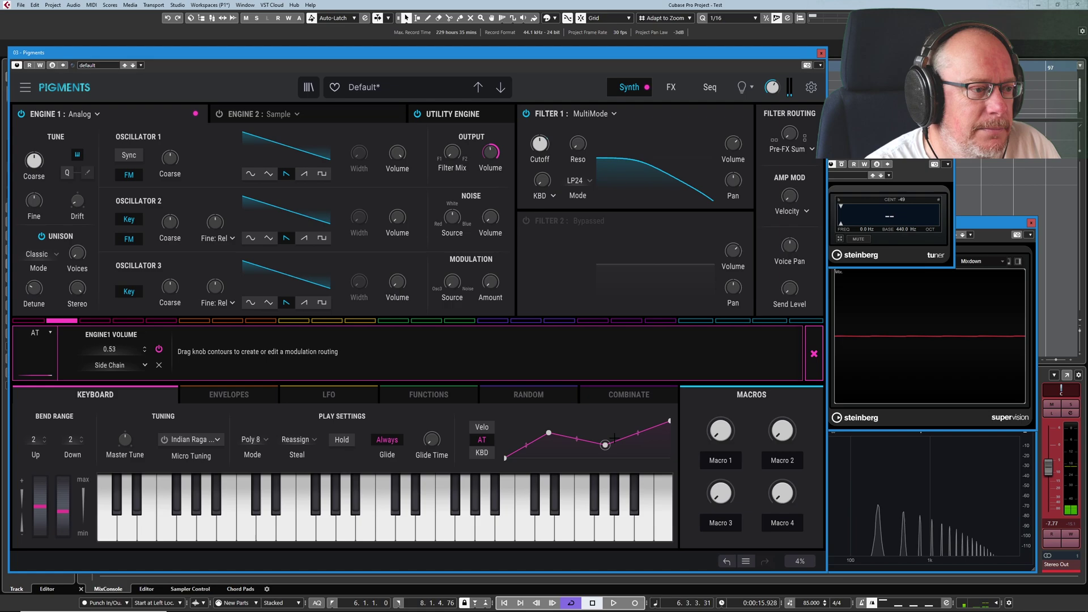
- Delete the aftertouch-to-volume routing, straighten the KBD curve, and lower Filter 1 cutoff from 20000 Hz to about 594 Hz
left_click(158, 365)
left_click(112, 350)
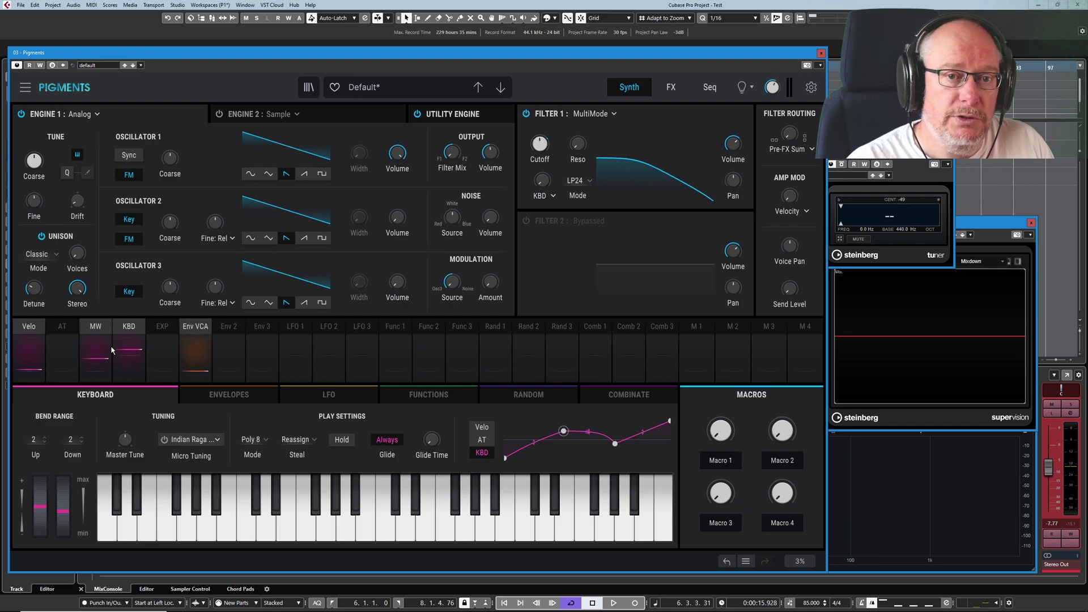
double_click(564, 433)
double_click(614, 444)
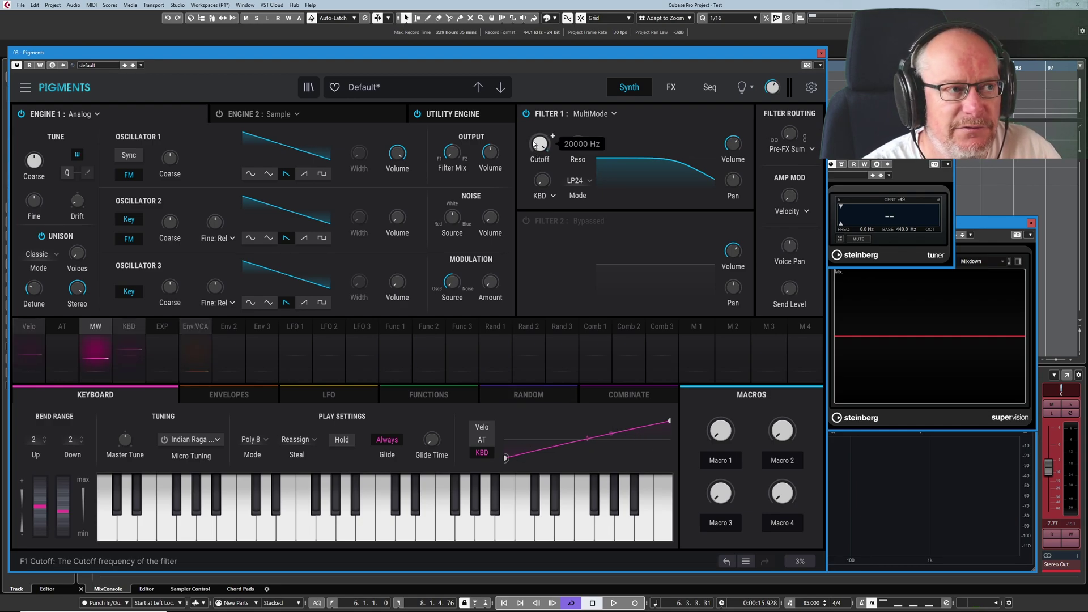
scroll(537, 144, "down", 5)
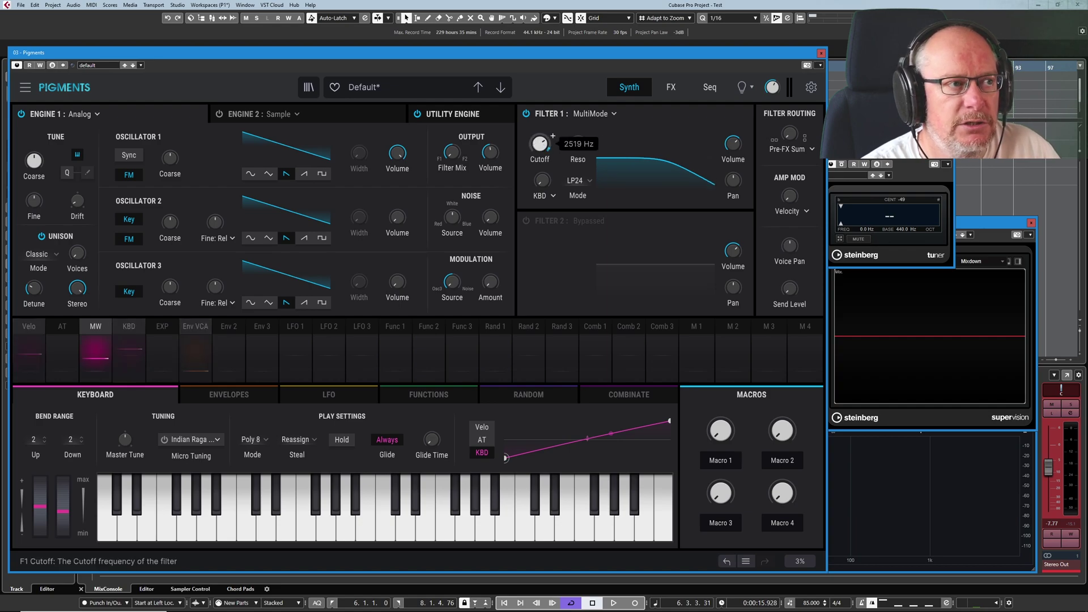
scroll(553, 136, "down", 6)
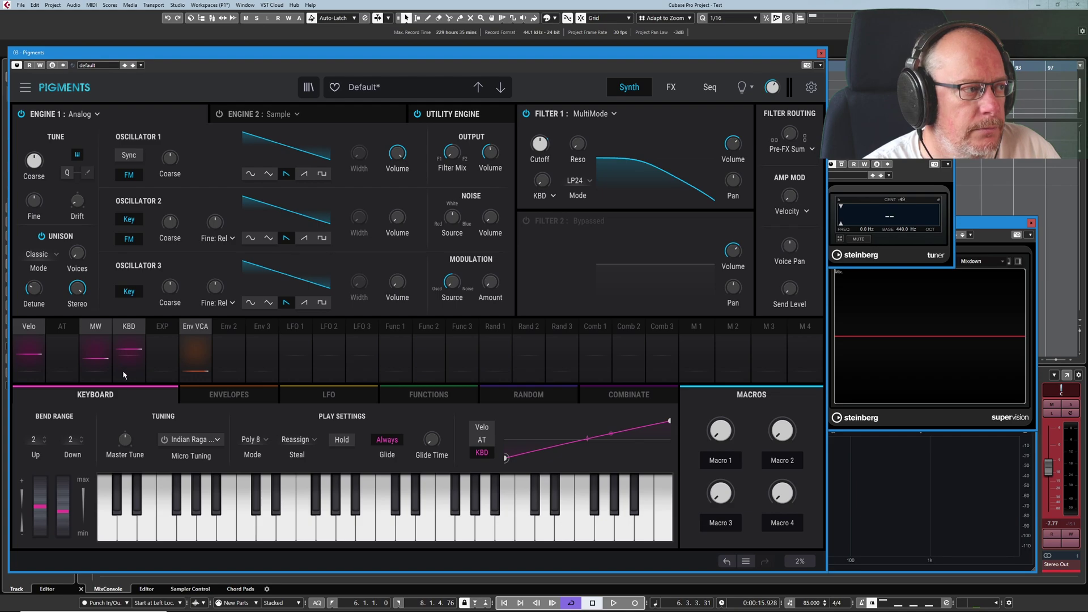
- Route the KBD source to Filter 1 cutoff with a modulation amount of 0.48
left_click(127, 332)
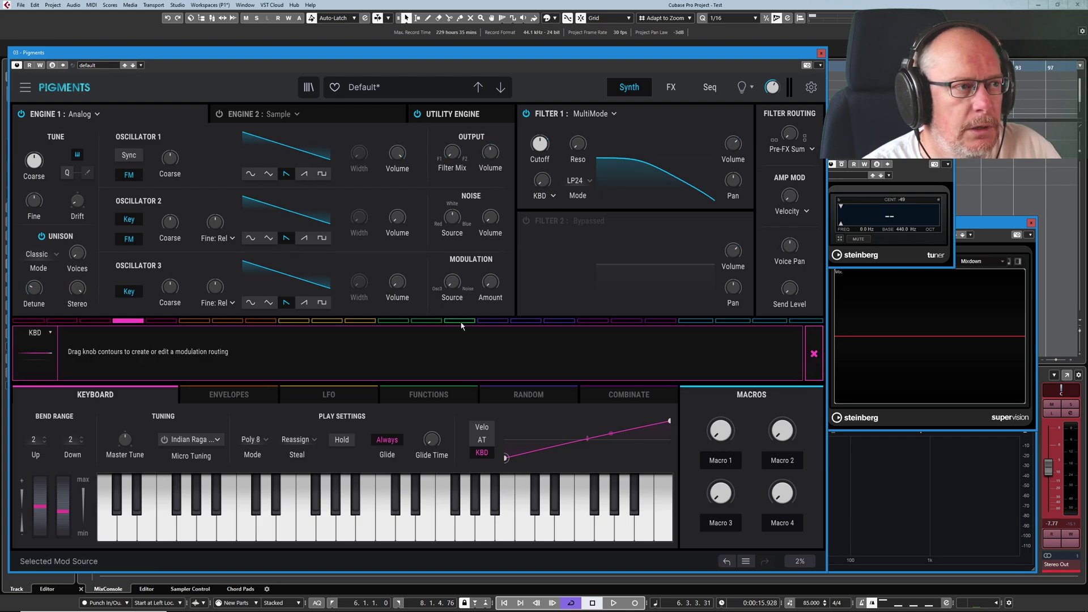
left_click_drag(529, 143, 529, 125)
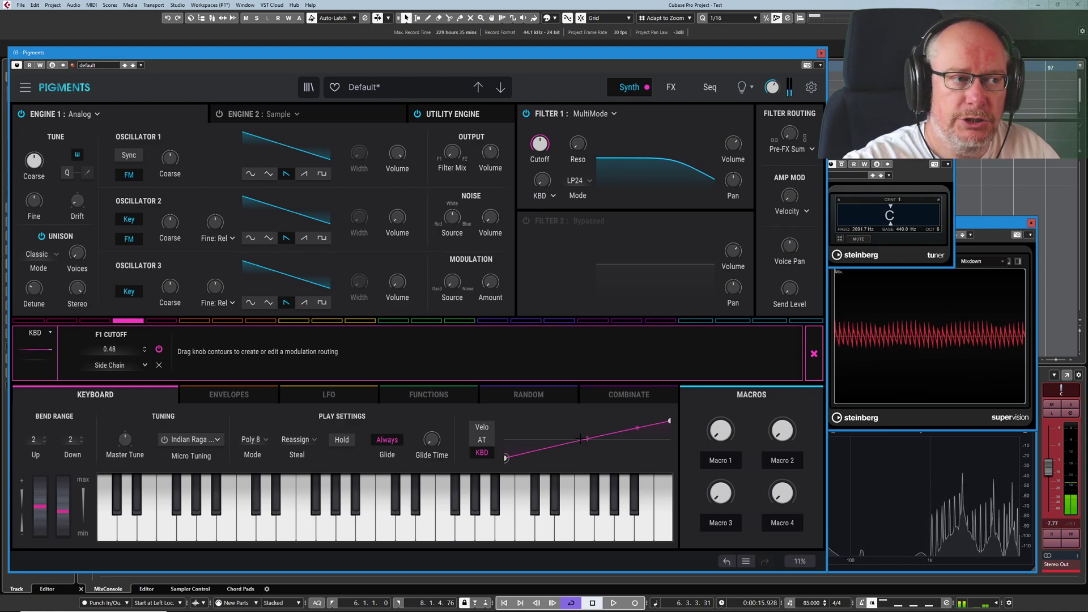
left_click(159, 351)
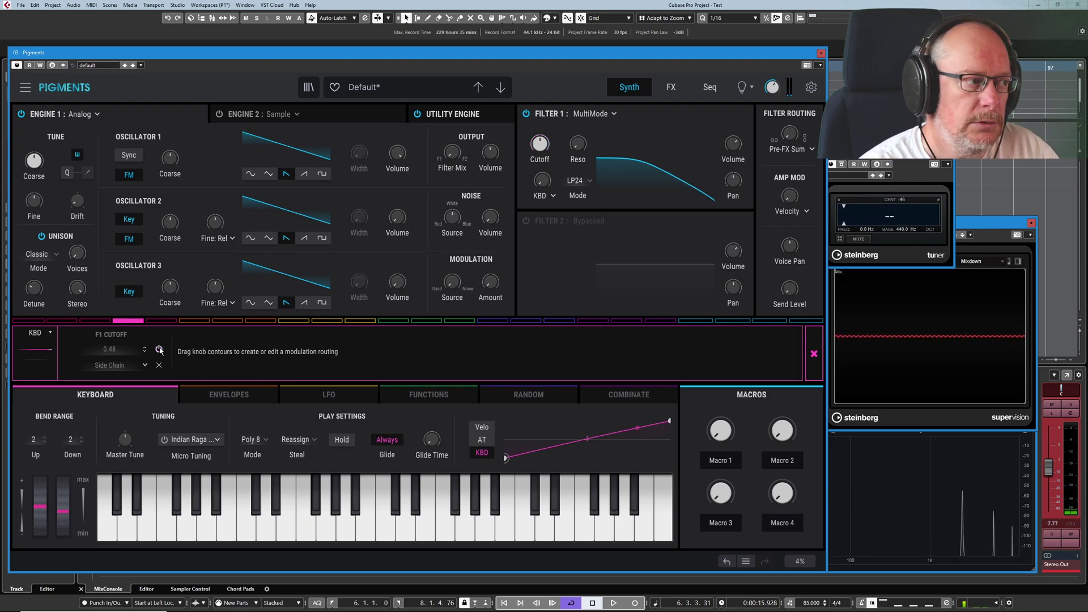
left_click(160, 350)
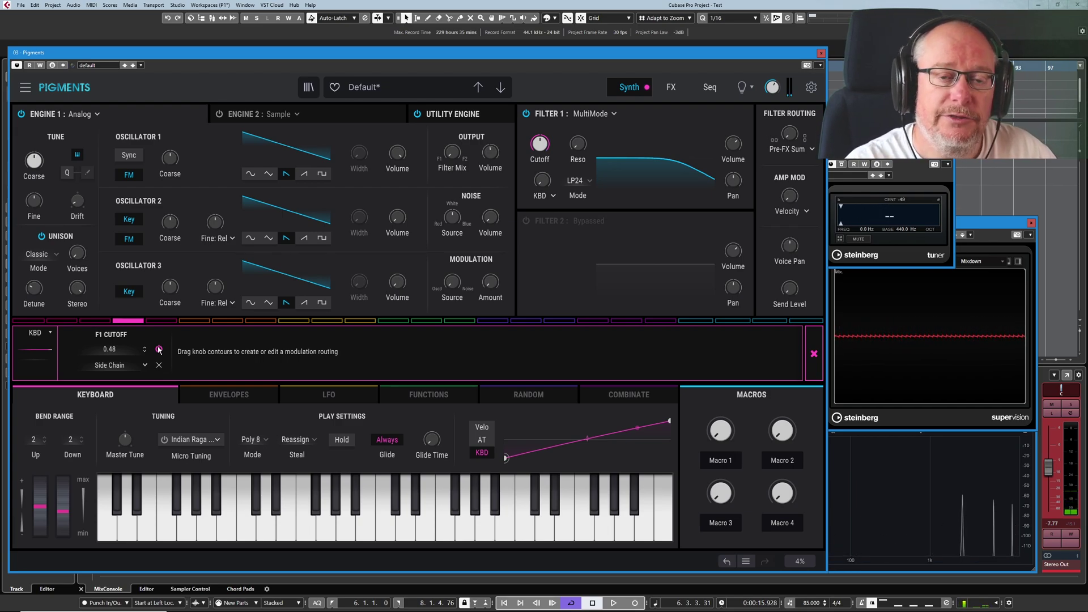
left_click(160, 349)
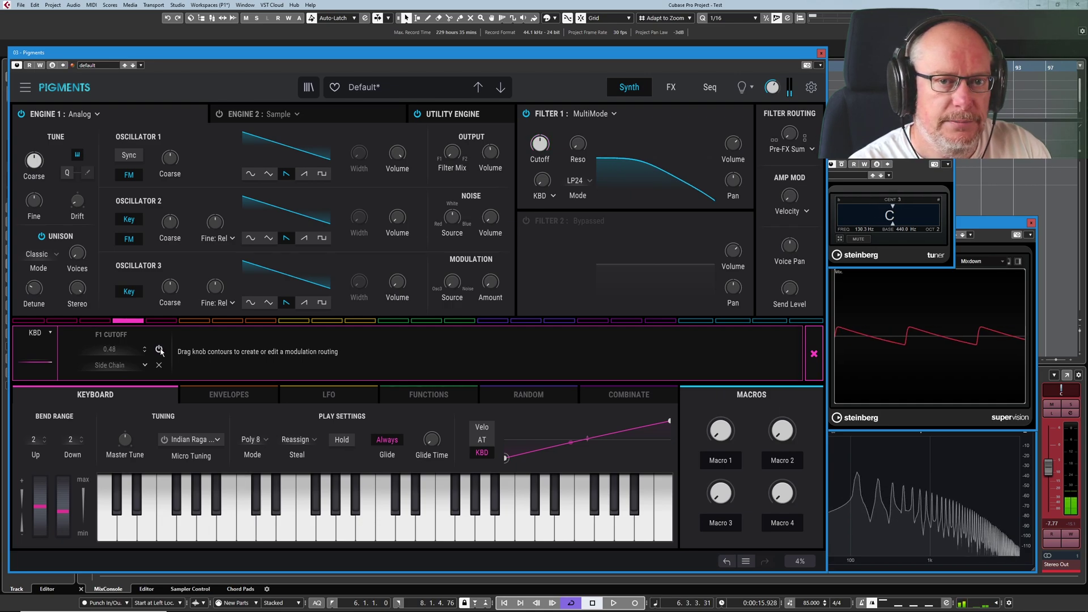
left_click(159, 349)
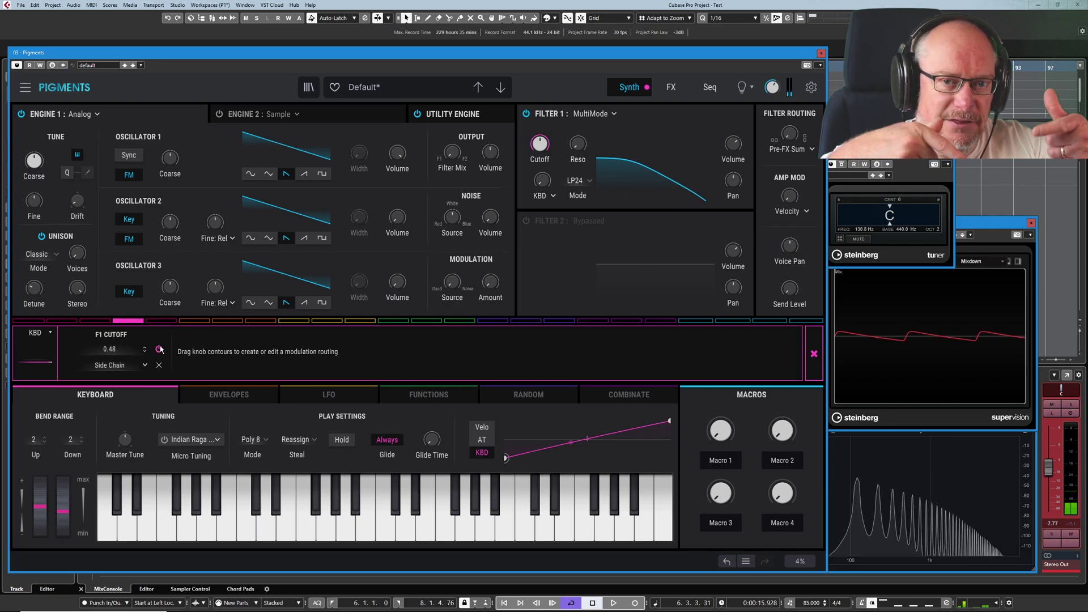